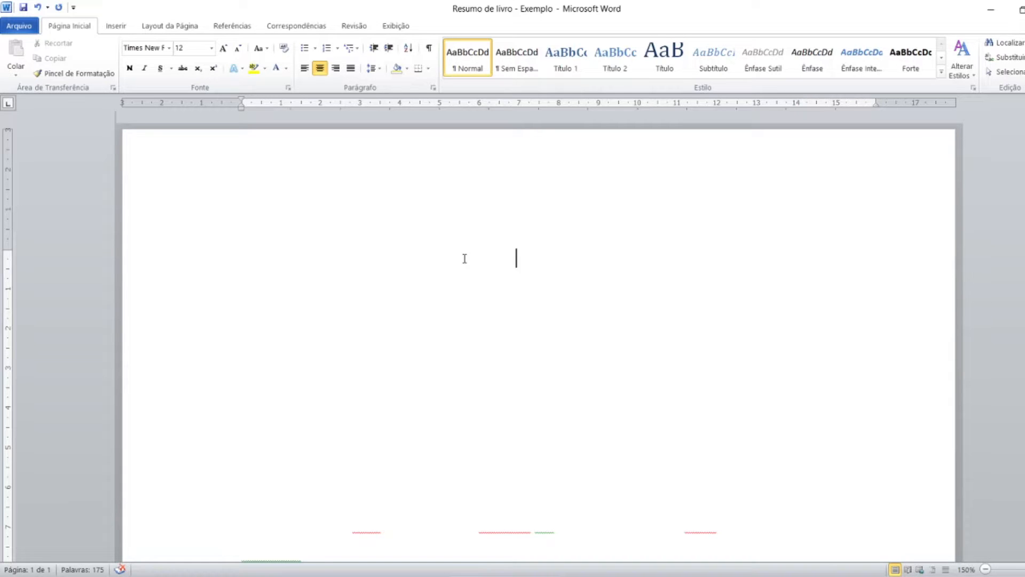
- Review the document's custom margins and paper size in the page setup, keeping the existing settings
left_click(158, 31)
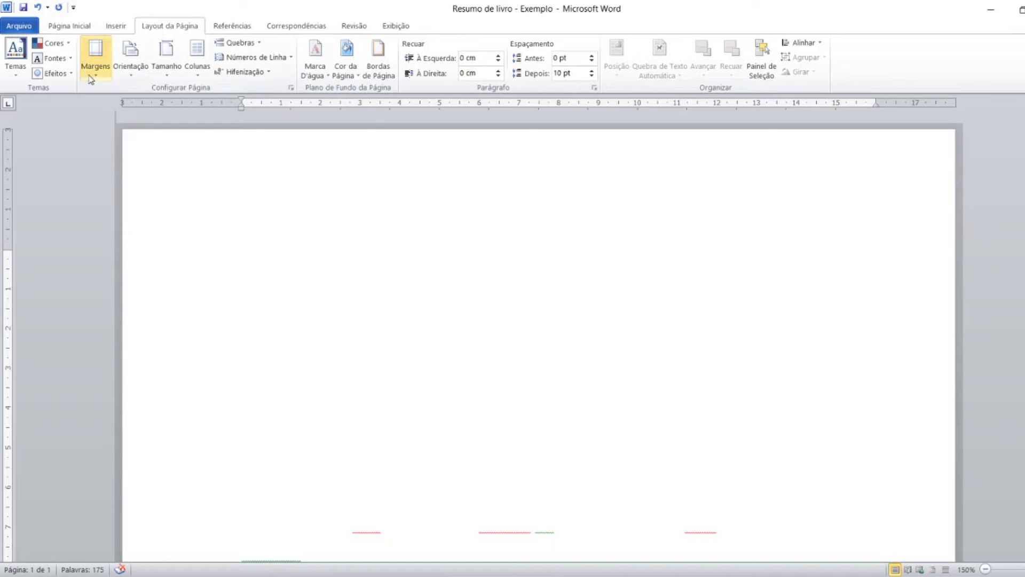
left_click(91, 75)
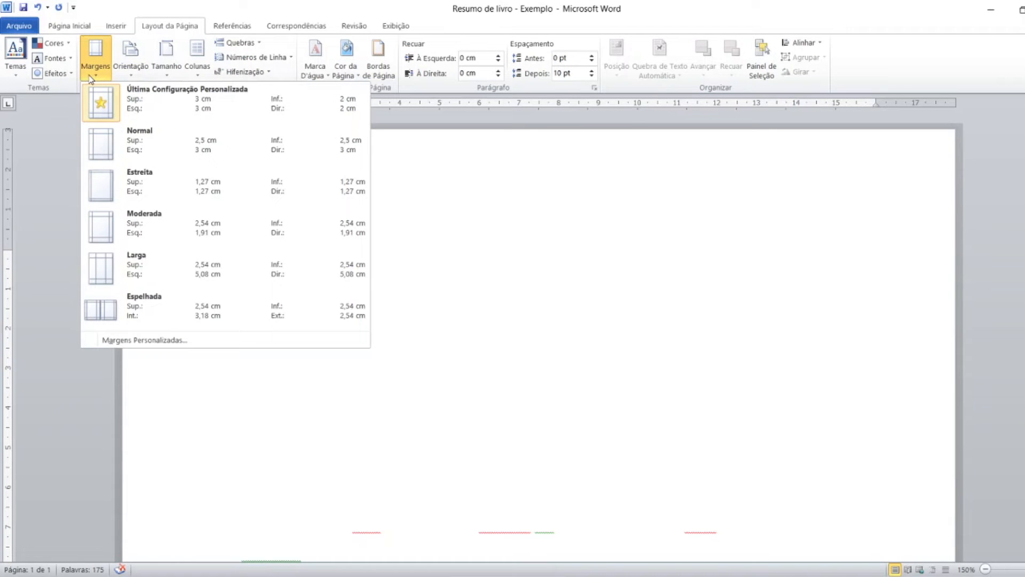
left_click(135, 344)
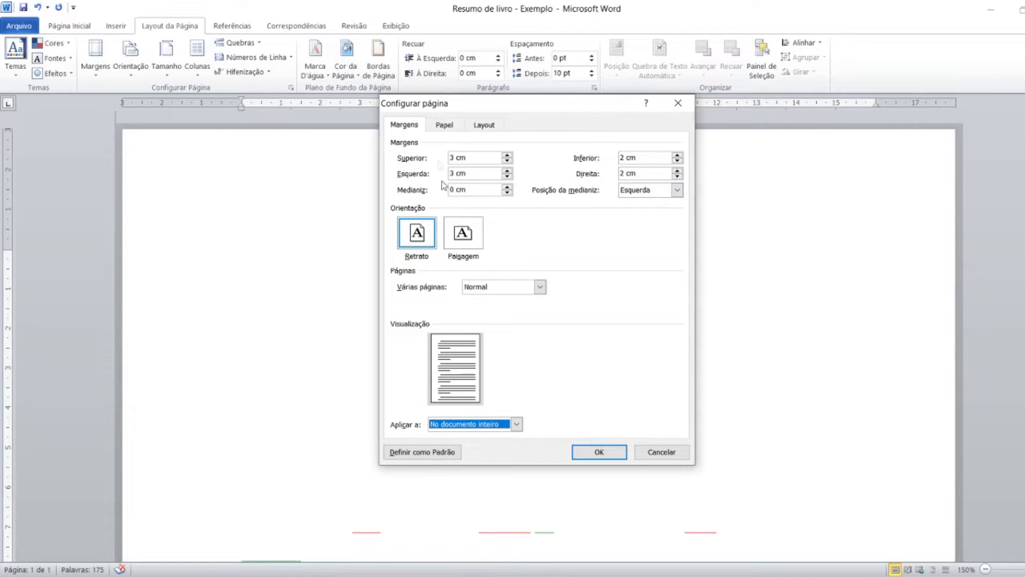
left_click(443, 127)
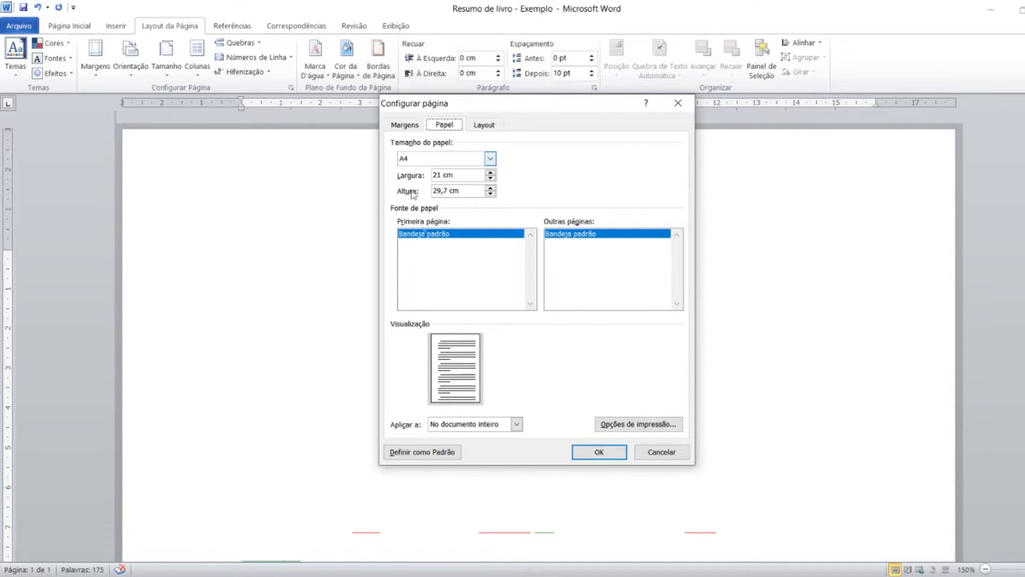
left_click(598, 452)
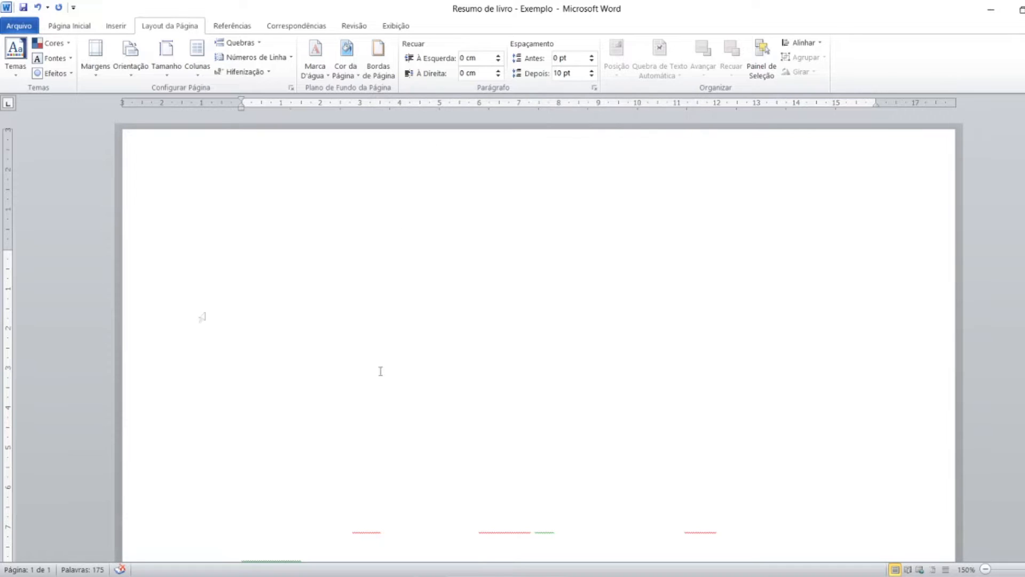
- Set the font colour of the hidden header text, from the institution logo line through the Discente line, to Automatic
left_click(72, 27)
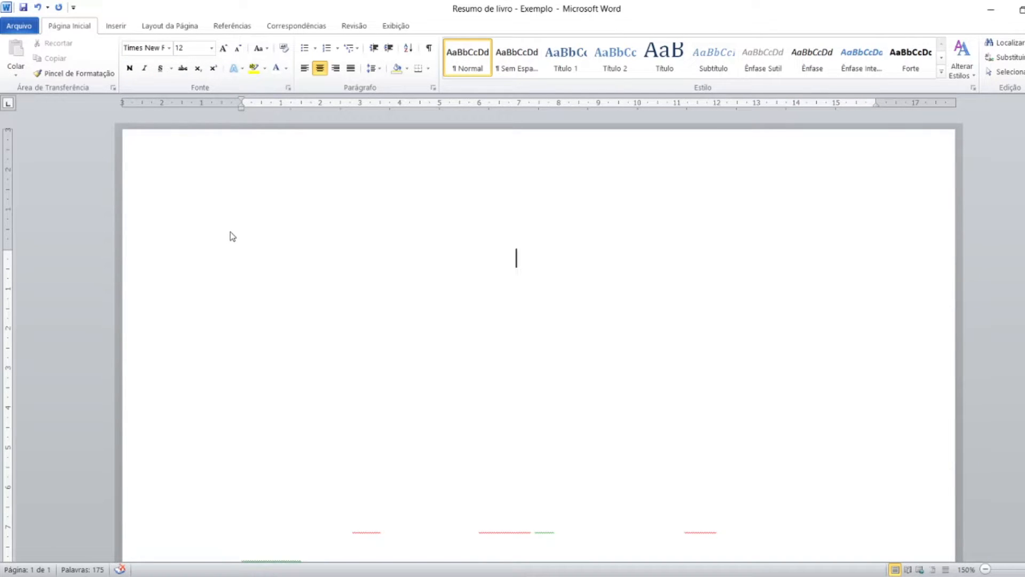
left_click(528, 263)
left_click(375, 76)
left_click_drag(516, 258, 363, 393)
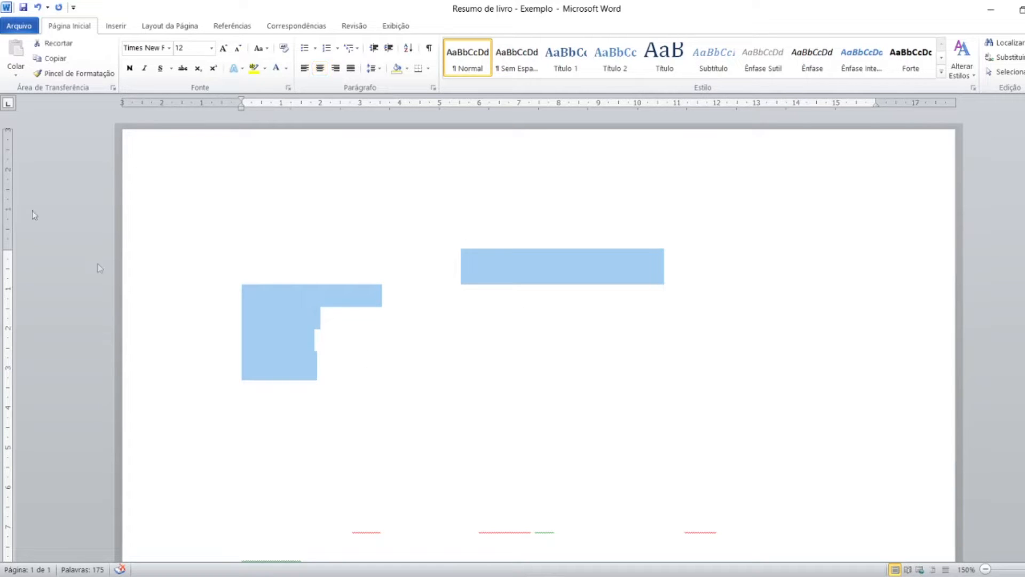
left_click(285, 68)
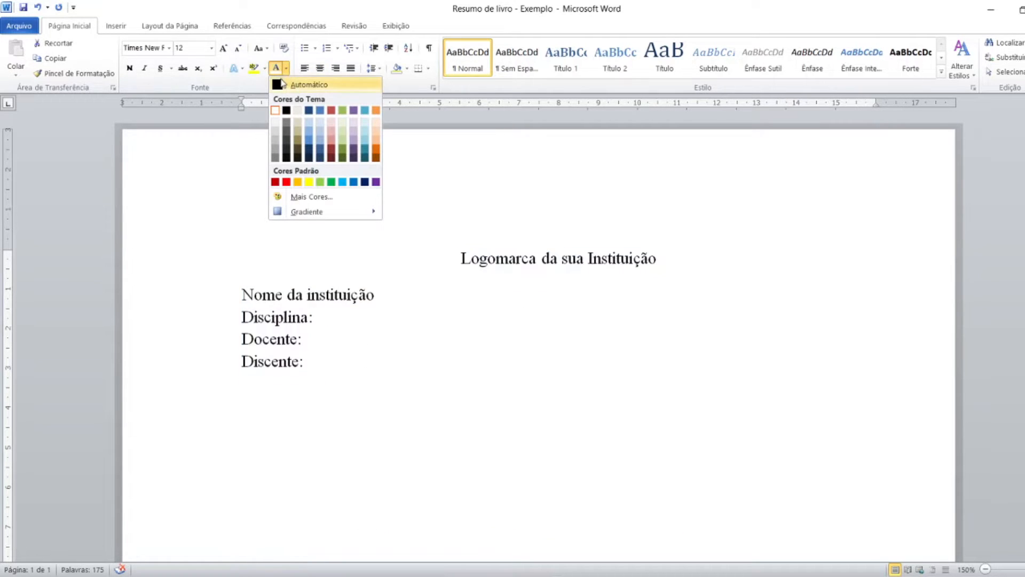
left_click(282, 84)
left_click(586, 294)
left_click(575, 267)
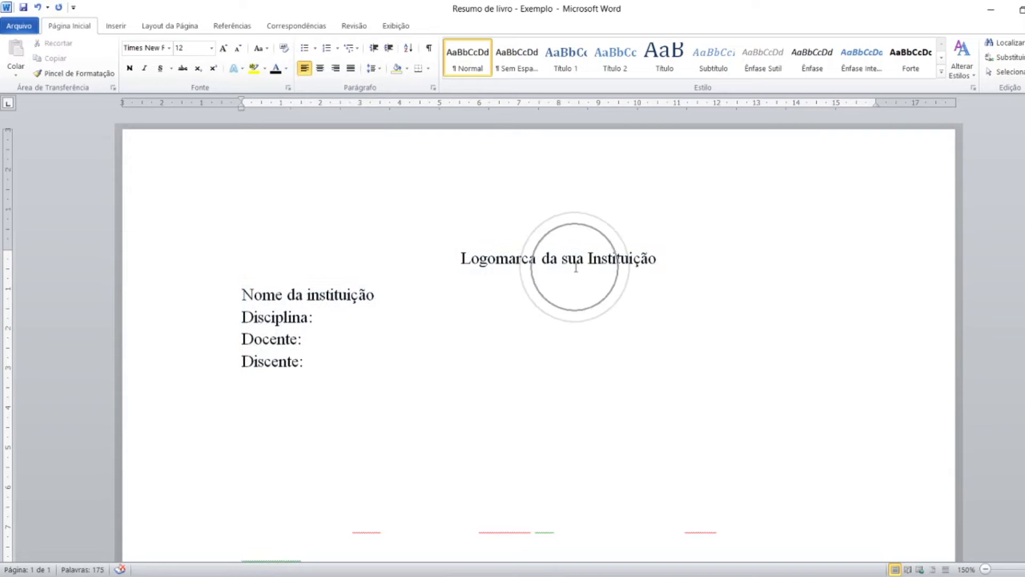
left_click(575, 267)
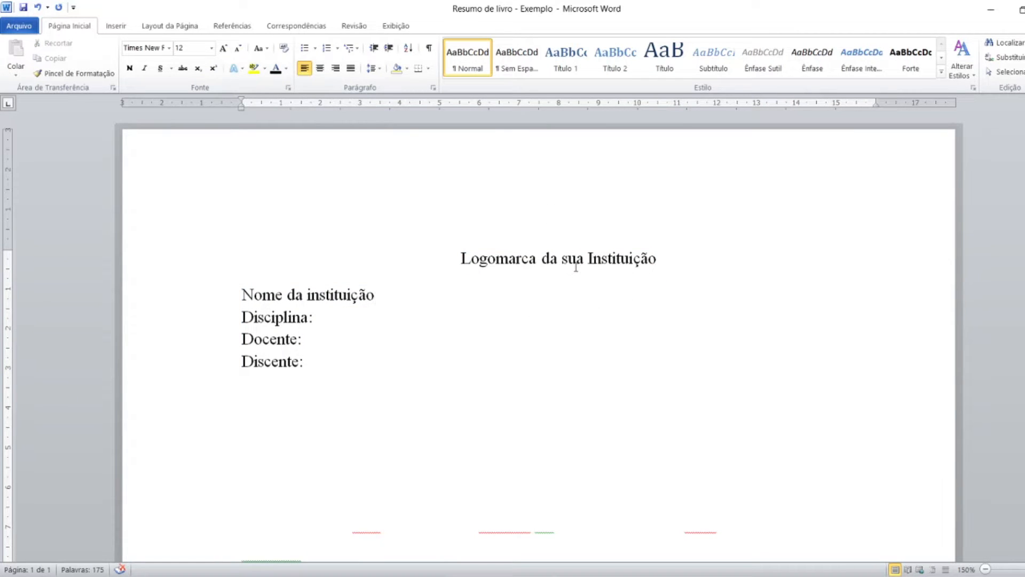
key("ctrl")
key("ctrl")
key("ctrl")
key("ctrl")
key("ctrl")
- Set the font colour of the hidden RESUMO title, REFERÊNCIA heading and book reference line below the header to Automatic
scroll(444, 383, "down", 3)
scroll(444, 382, "up", 1)
left_click_drag(491, 286, 766, 374)
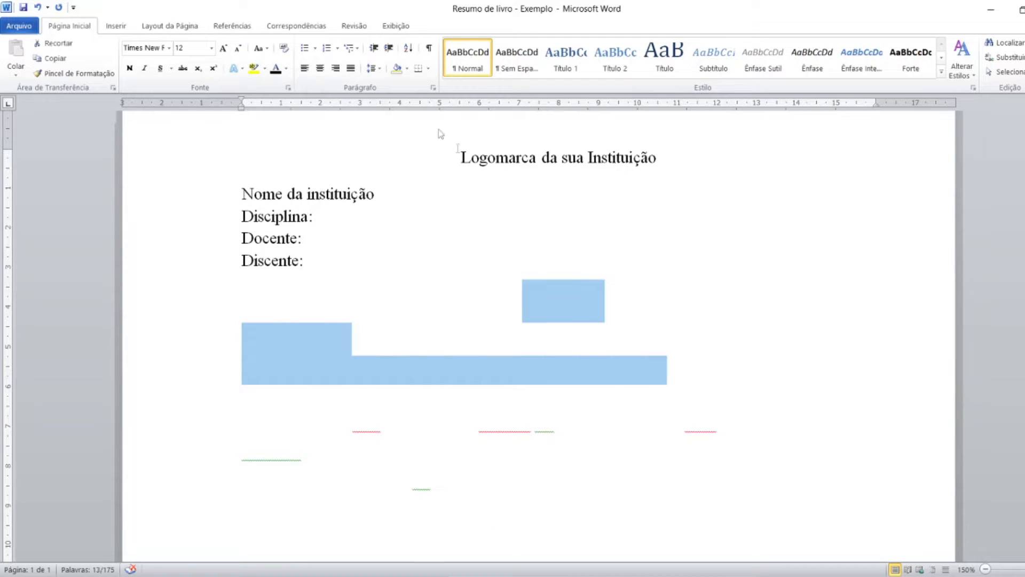
left_click(275, 69)
left_click(533, 349)
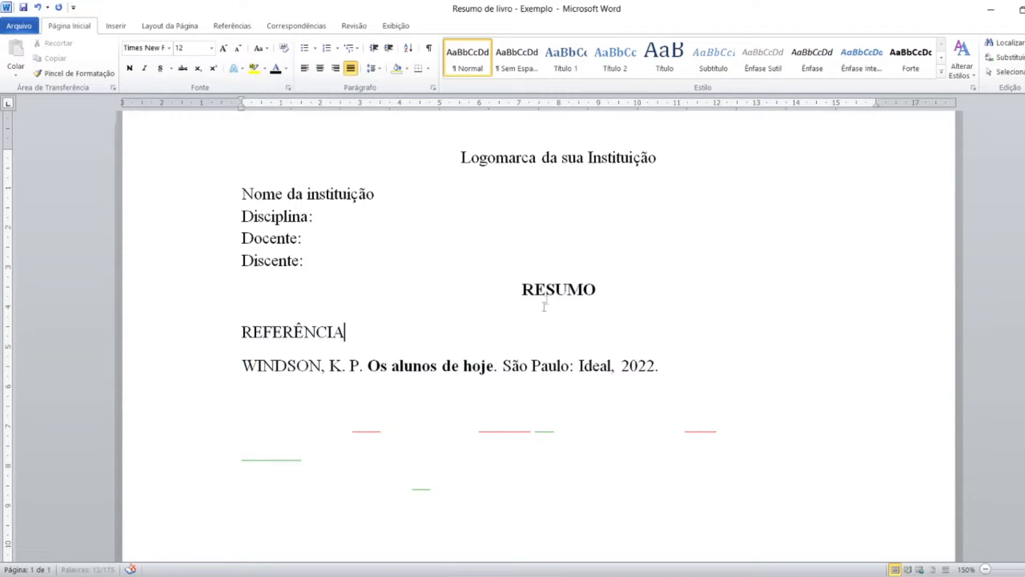
- Examine the RESUMO title's centring and bold formatting, the REFERÊNCIA heading, and the author entry in the reference line
left_click(548, 289)
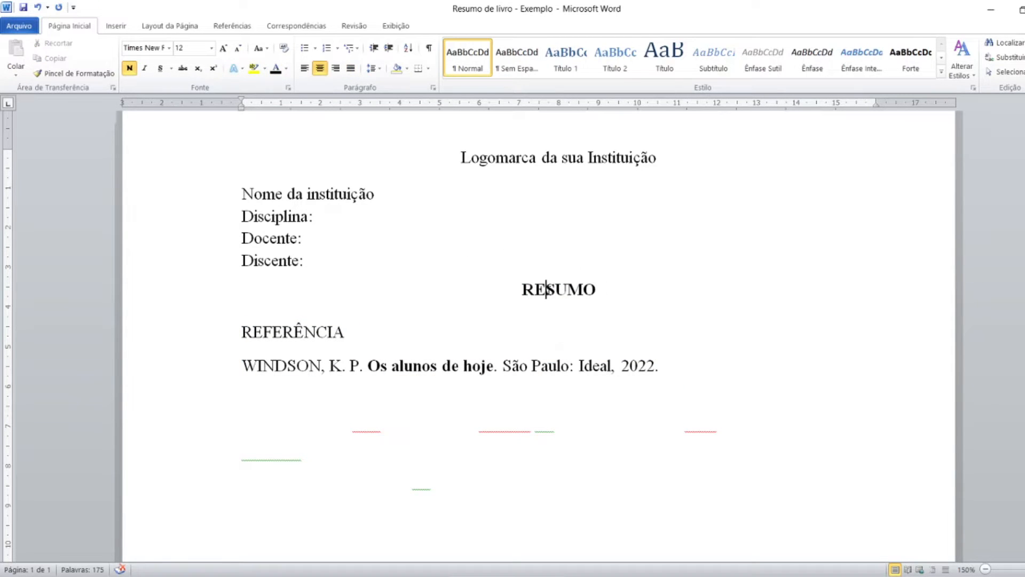
left_click(318, 75)
left_click(131, 69)
left_click(602, 288)
left_click(264, 332)
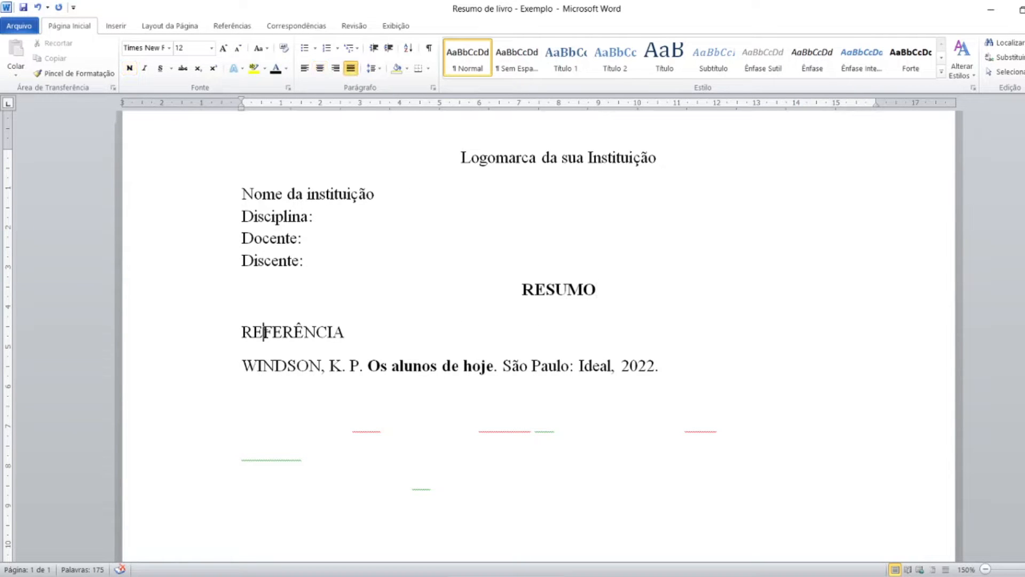
left_click(293, 371)
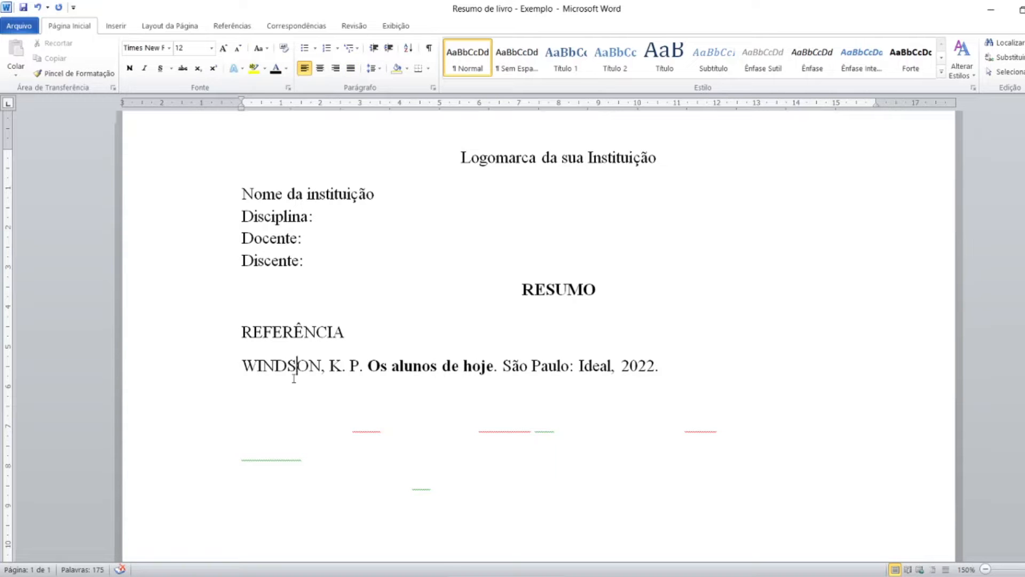
left_click(256, 371)
left_click(338, 371)
key("ctrl")
key("ctrl")
left_click(353, 367)
key("ctrl")
left_click(263, 368)
key("ctrl")
key("ctrl")
key("ctrl")
key("ctrl")
- Add a second author after a semicolon in the book reference, with the surname in capitals followed by the initials
type(";")
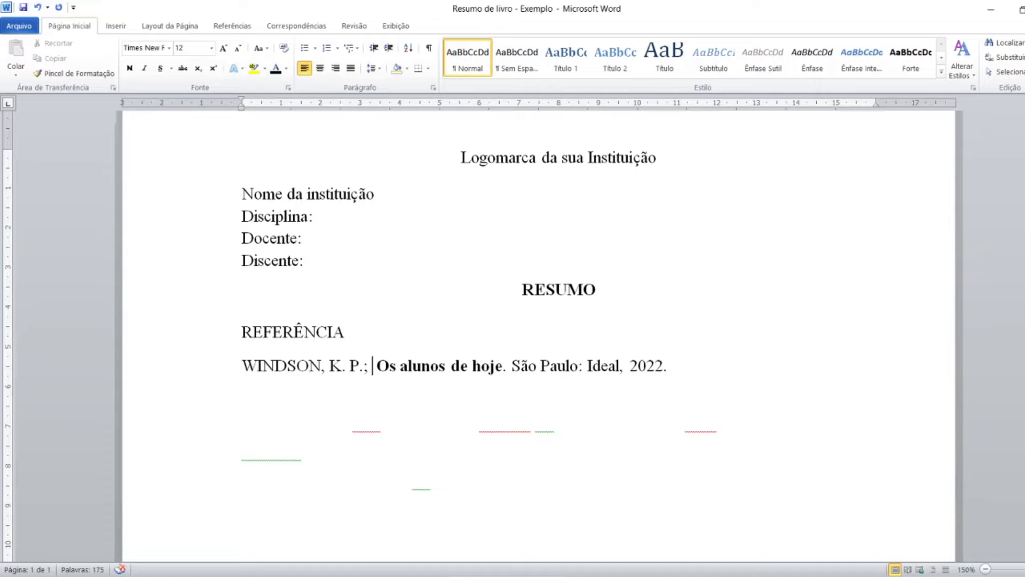
type("roc")
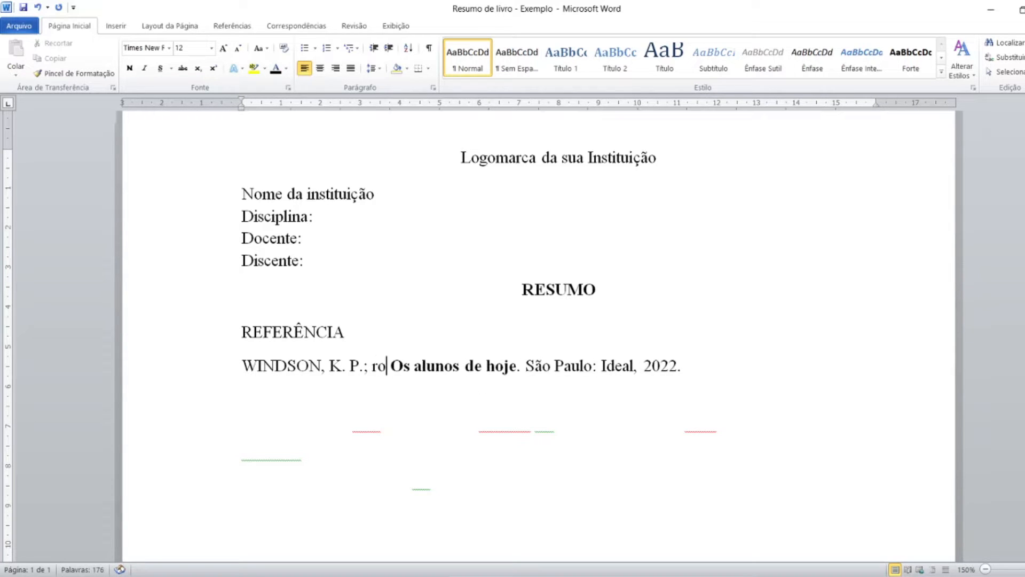
key("BackSpace")
key("BackSpace")
key("BackSpace")
type("ROCH")
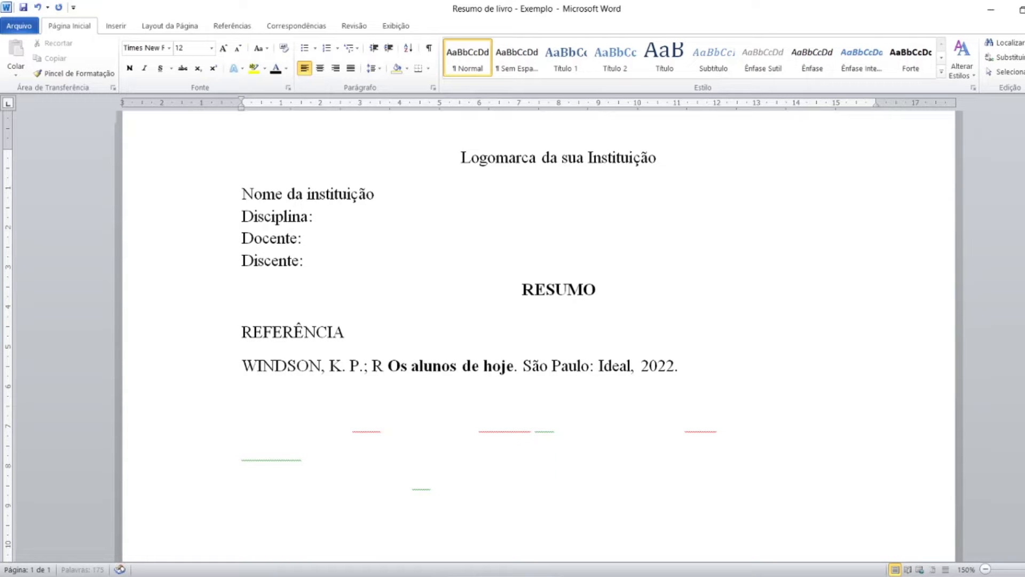
type("A, ")
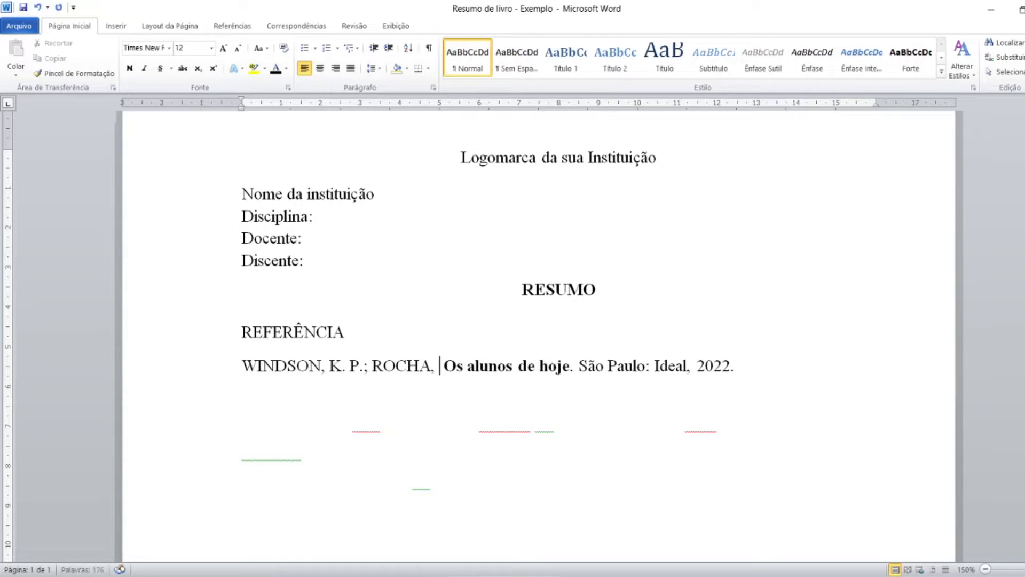
type("A. T")
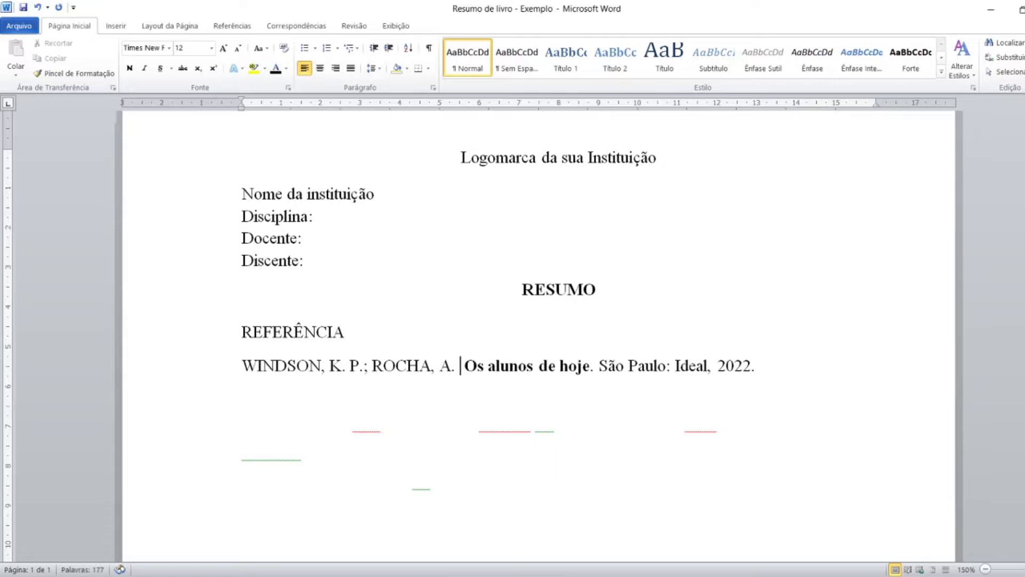
type(".")
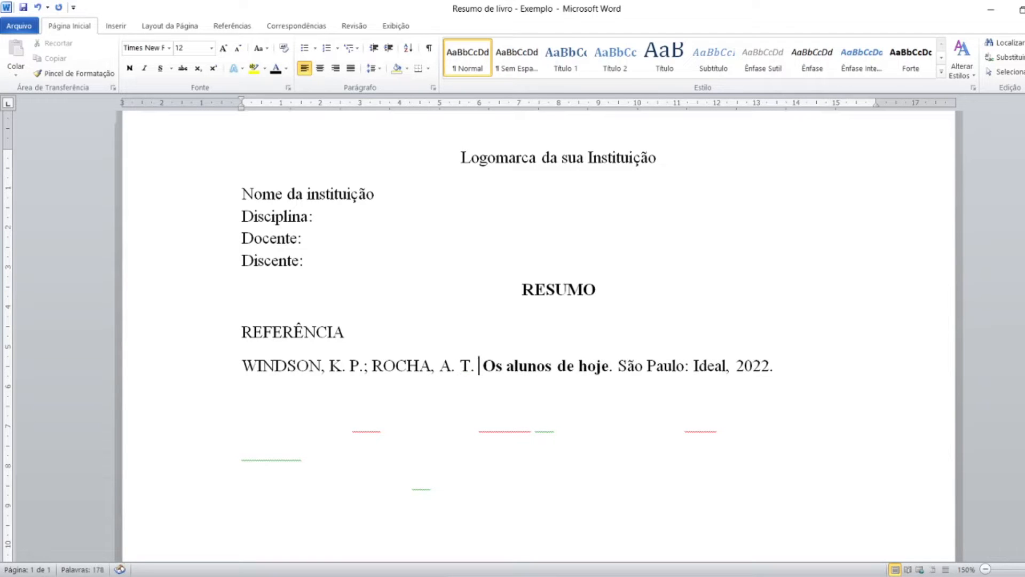
key("BackSpace")
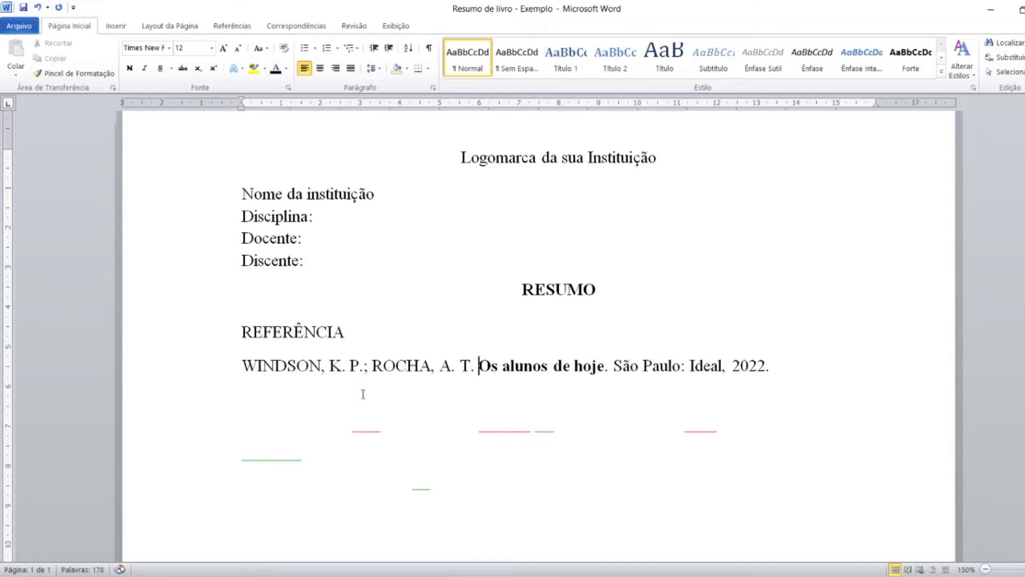
- Delete the second author from the book reference and end the first author's initials with a period
left_click(449, 368)
left_click(467, 369)
key("ctrl")
key("BackSpace")
key("BackSpace")
key("BackSpace")
key("BackSpace")
key("BackSpace")
key("BackSpace")
key("BackSpace")
key("BackSpace")
key("BackSpace")
key("BackSpace")
key("BackSpace")
key("BackSpace")
key("BackSpace")
key("BackSpace")
key("BackSpace")
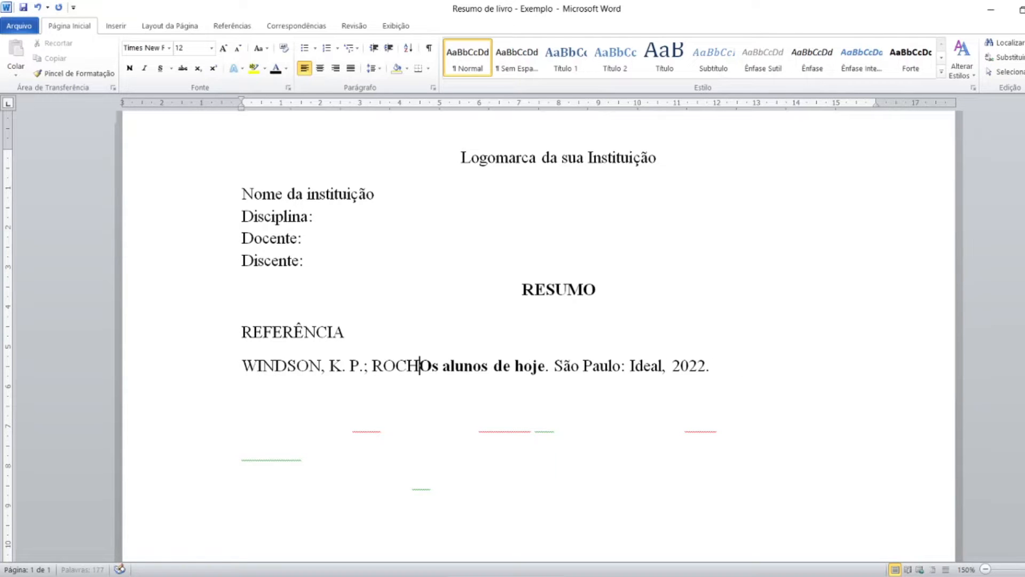
key("BackSpace")
type(".")
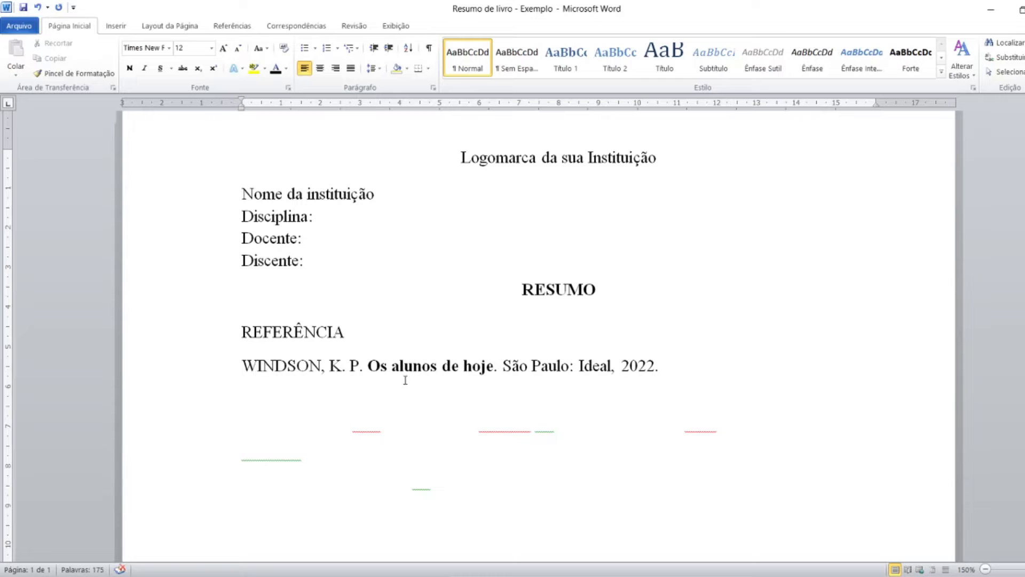
- Examine the bold book title and the publication city, publisher and year in the reference line
left_click(392, 367)
left_click_drag(369, 367, 483, 368)
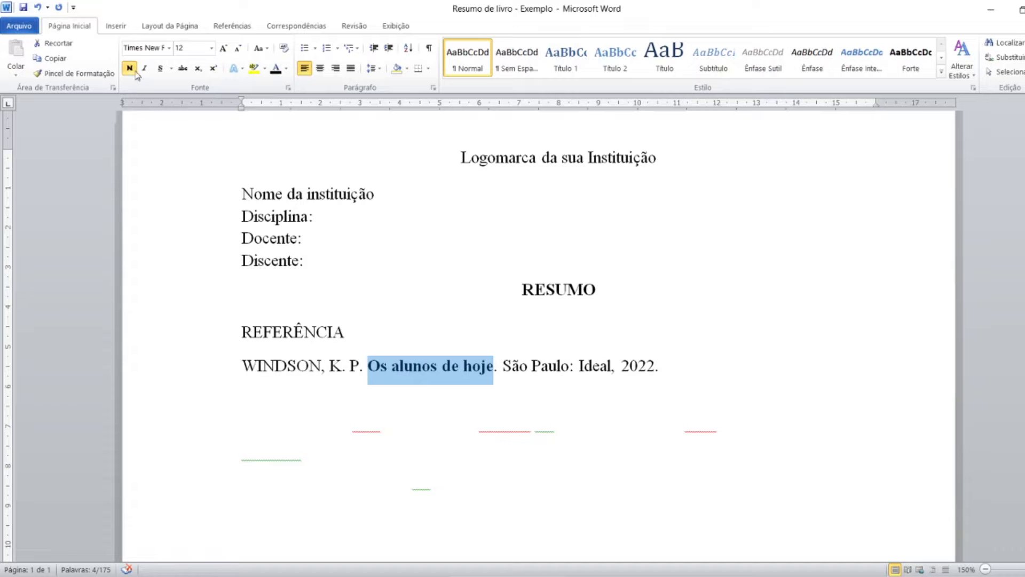
key("ctrl")
left_click(499, 367)
left_click(532, 368)
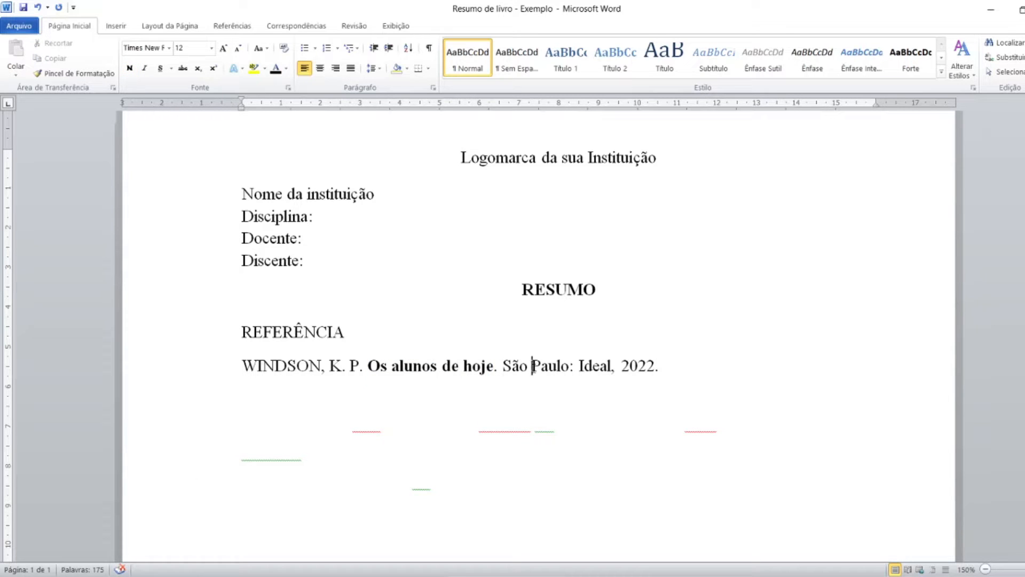
left_click(532, 367)
key("ctrl")
key("ctrl")
left_click(503, 367)
left_click_drag(503, 367, 655, 368)
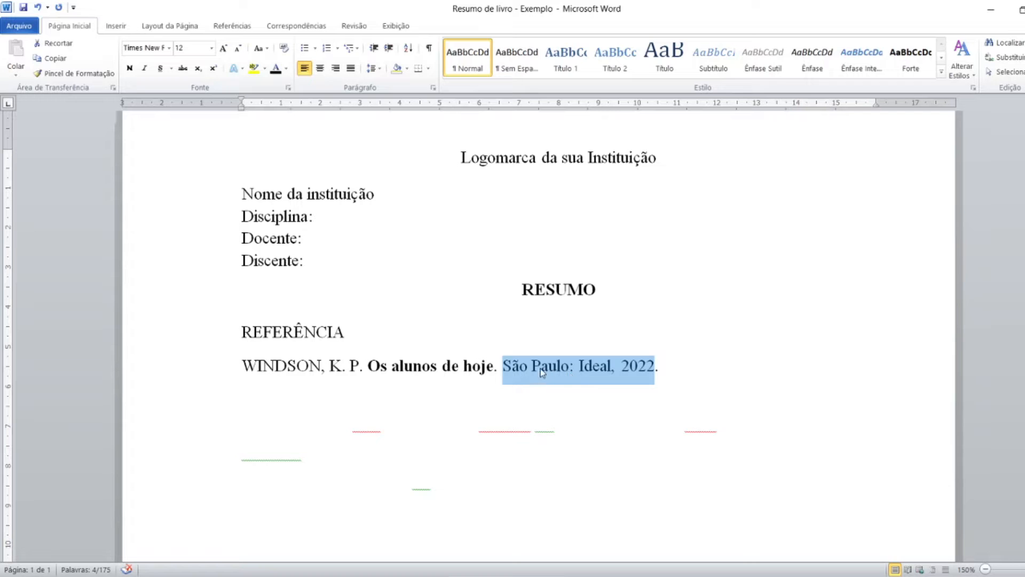
key("ctrl")
left_click(567, 383)
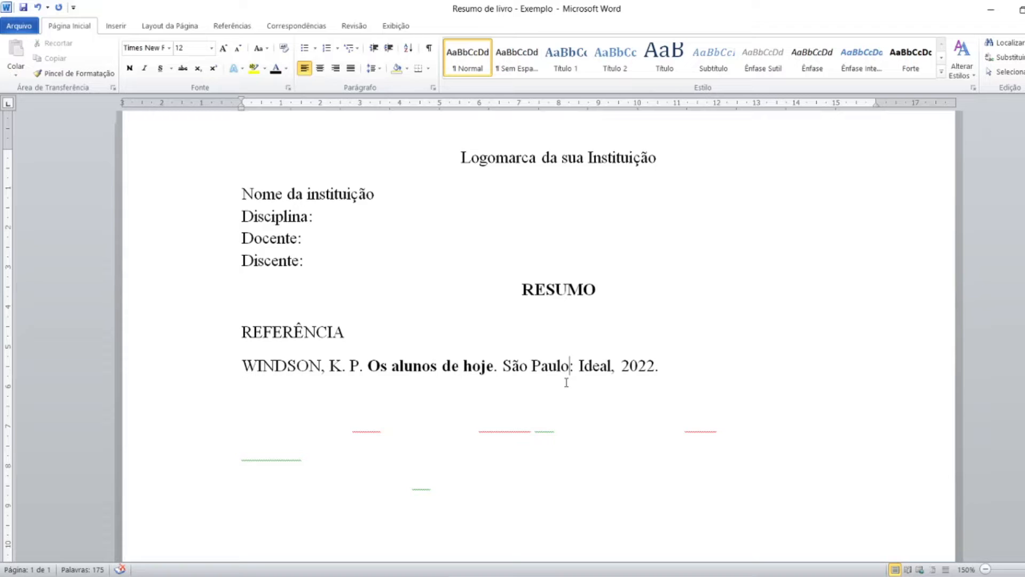
scroll(368, 348, "down", 1)
left_click(369, 352)
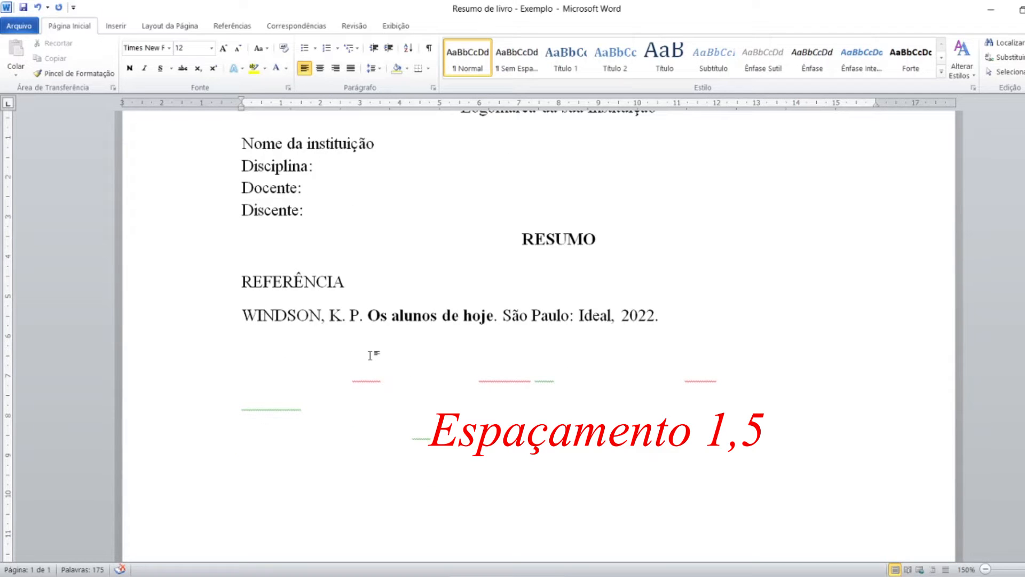
left_click(424, 384)
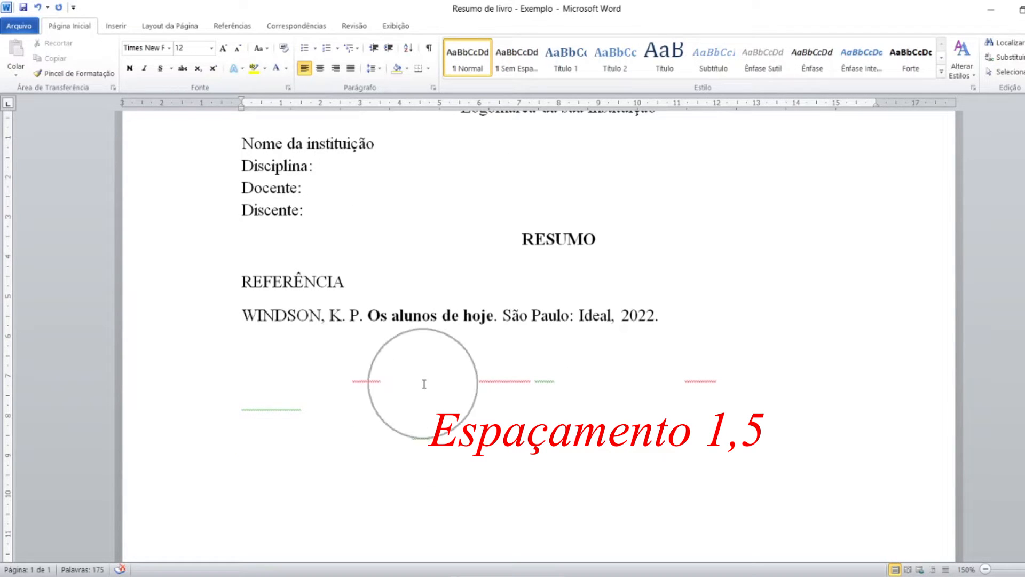
key("ctrl")
key("ctrl")
key("ctrl")
key("ctrl")
key("ctrl")
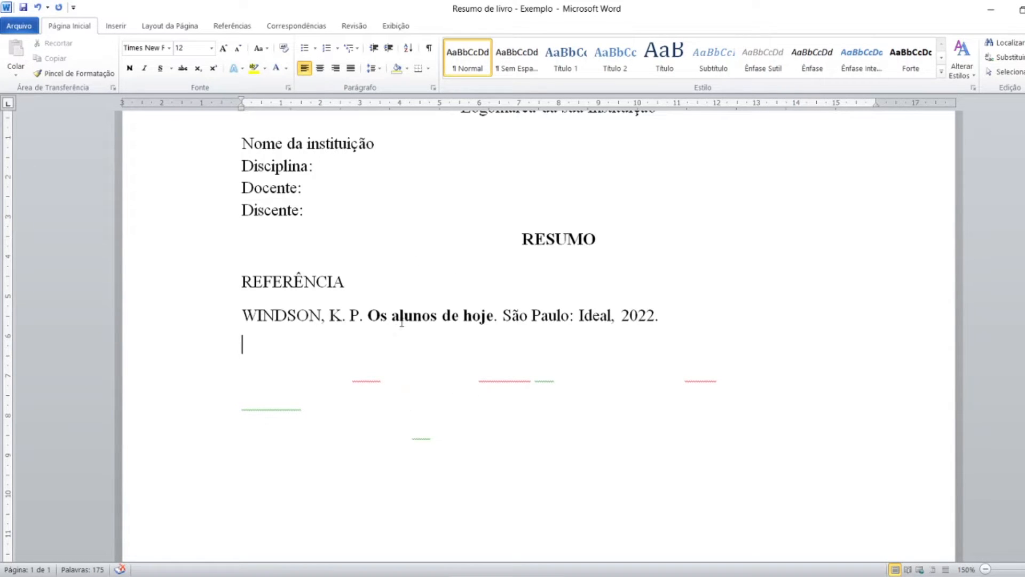
key("ctrl")
key("ctrl")
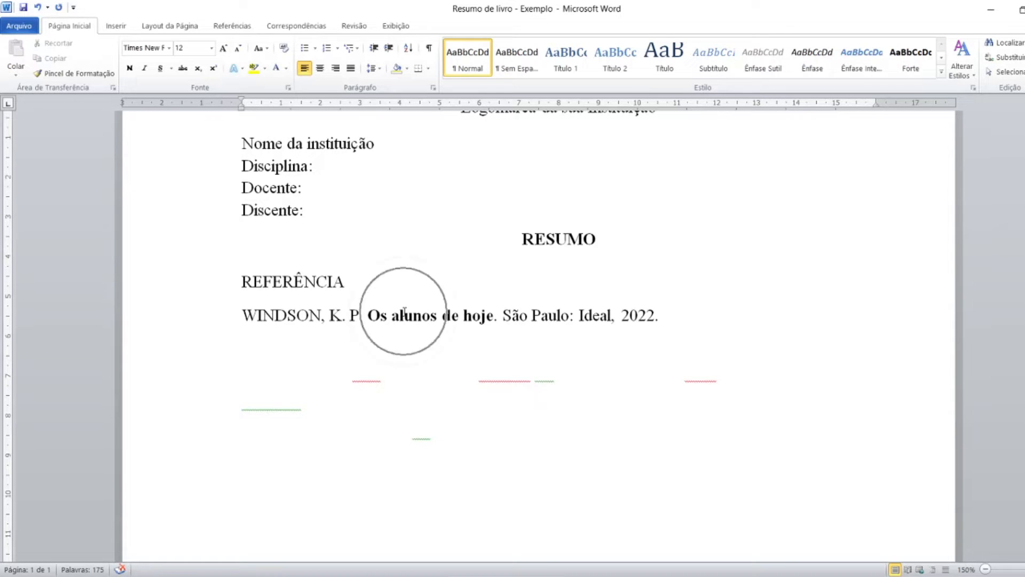
key("ctrl")
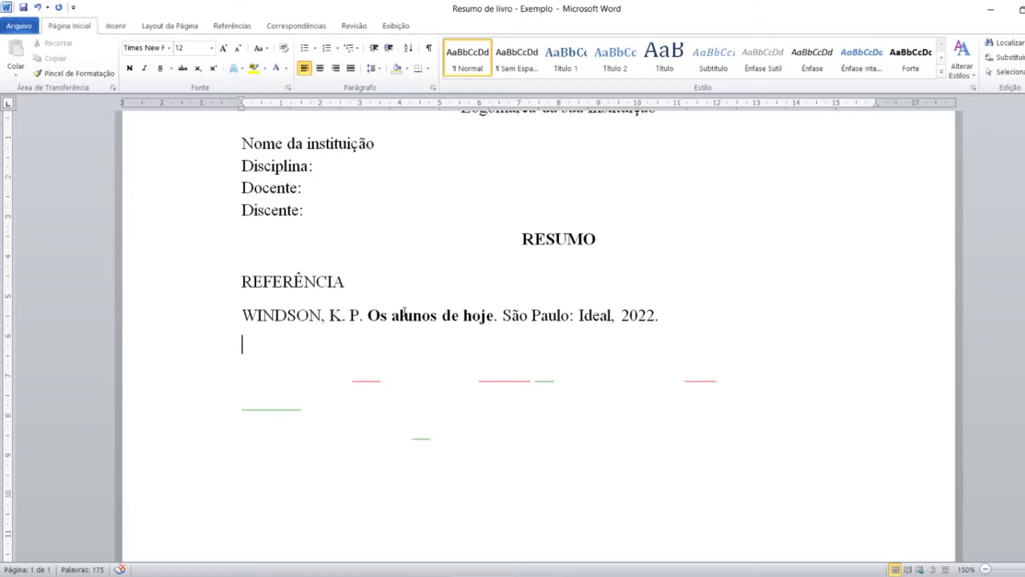
key("ctrl")
- Set the font colour of the hidden introductory paragraph below the book reference to Automatic
left_click_drag(327, 356, 663, 406)
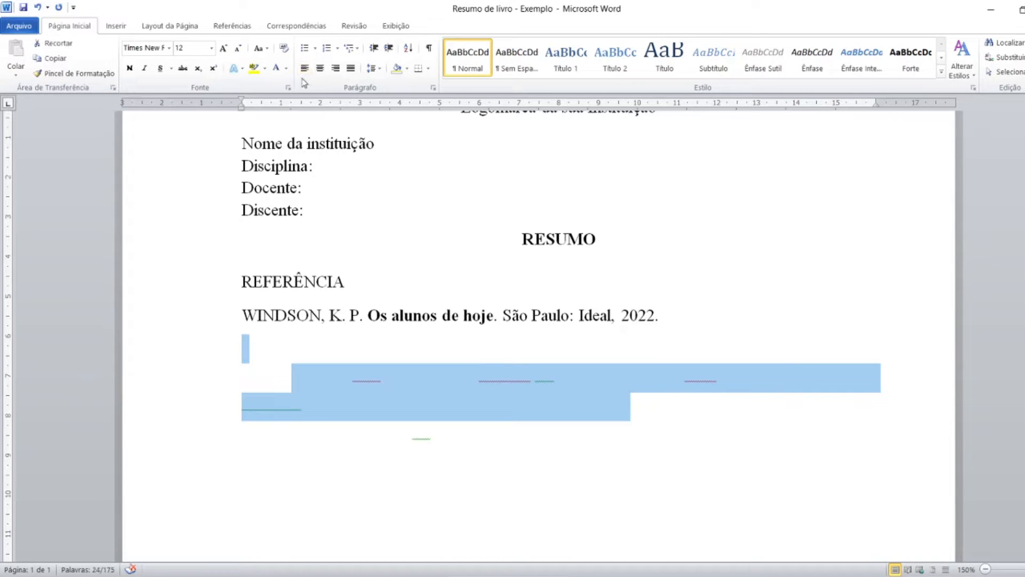
left_click(286, 68)
left_click(278, 84)
left_click(473, 450)
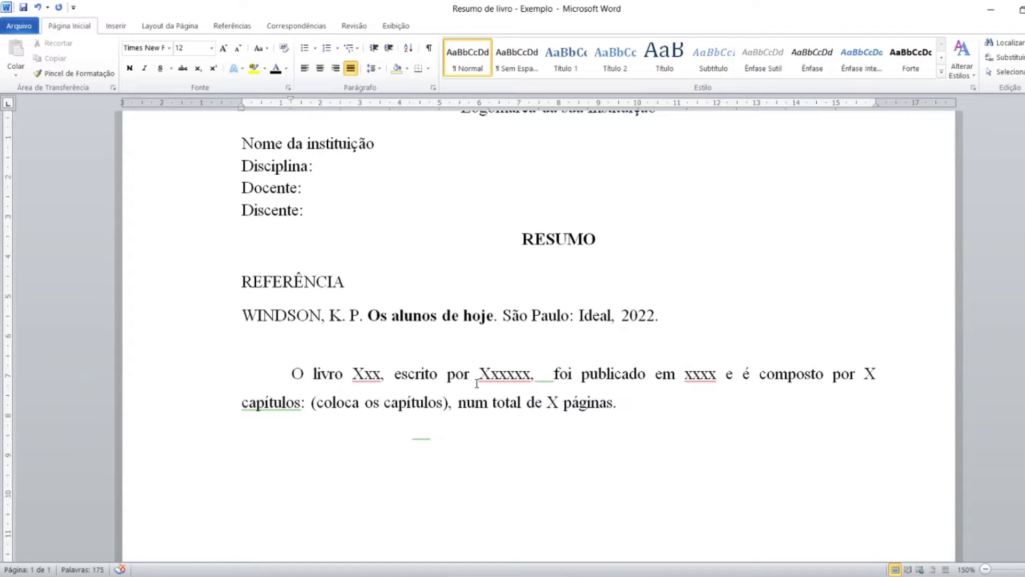
- Examine the introductory paragraph's placeholders for book title, author, publication year, chapters and page total
scroll(476, 384, "down", 1)
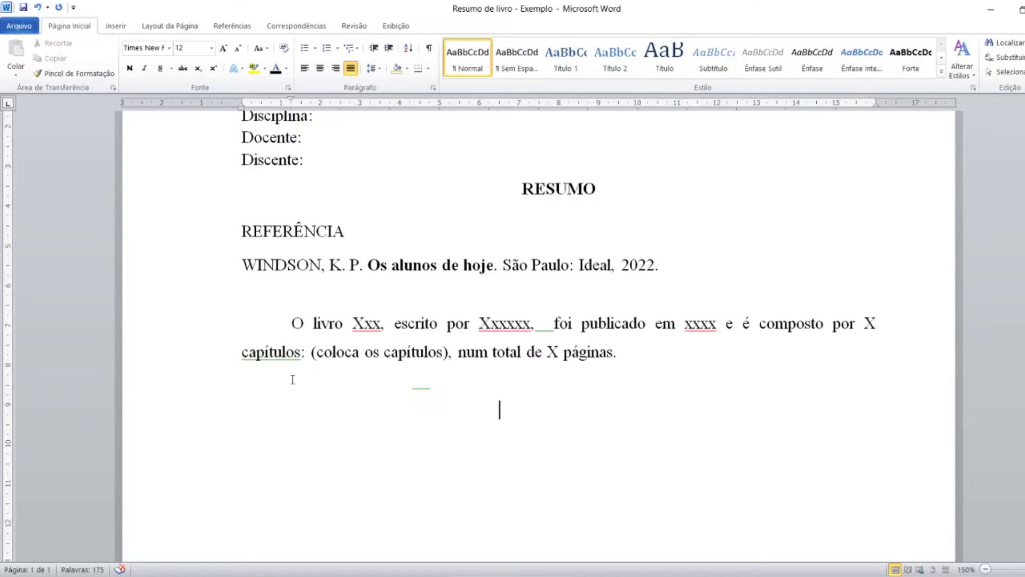
key("ctrl")
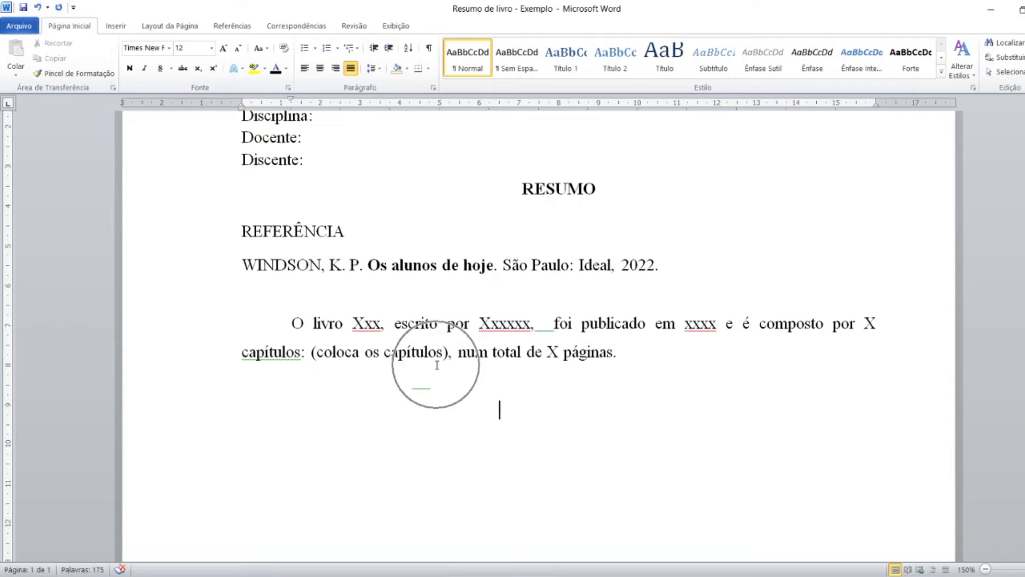
key("ctrl")
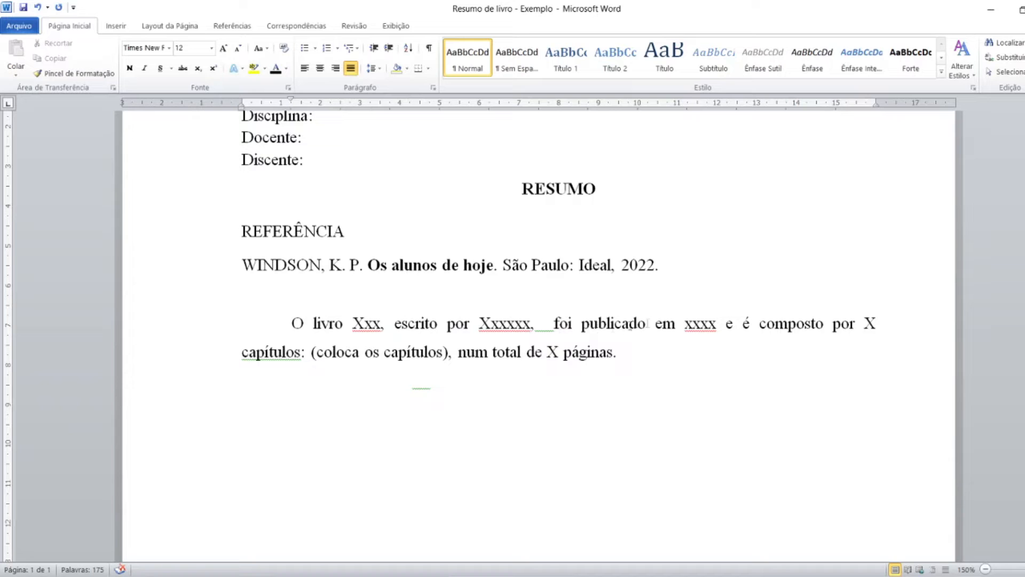
key("ctrl")
key("ctrl")
left_click(364, 353)
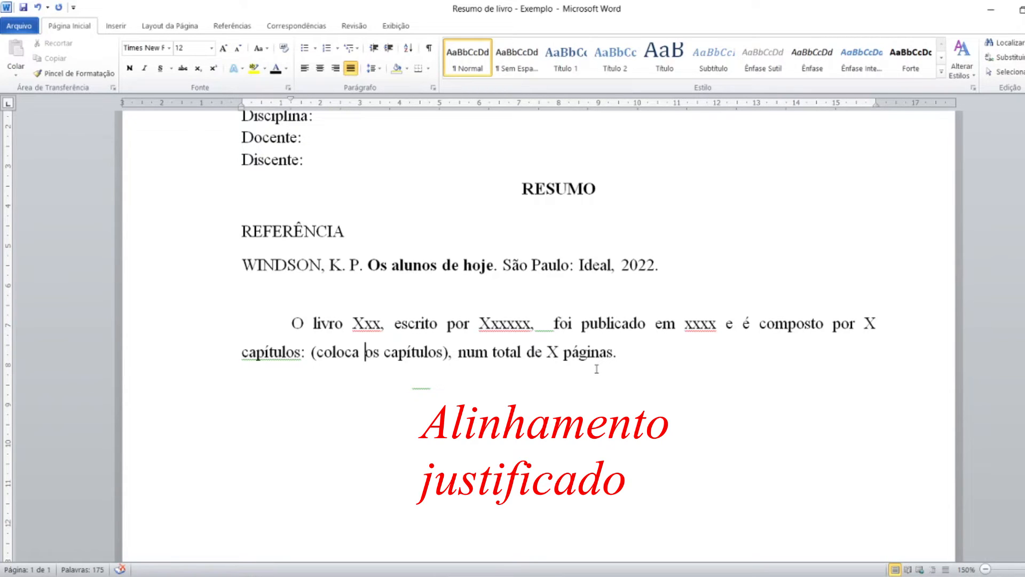
- Set the font colour of the hidden author biography line and the start of the paragraph describing the work to Automatic
scroll(453, 358, "down", 1)
left_click_drag(300, 327, 890, 377)
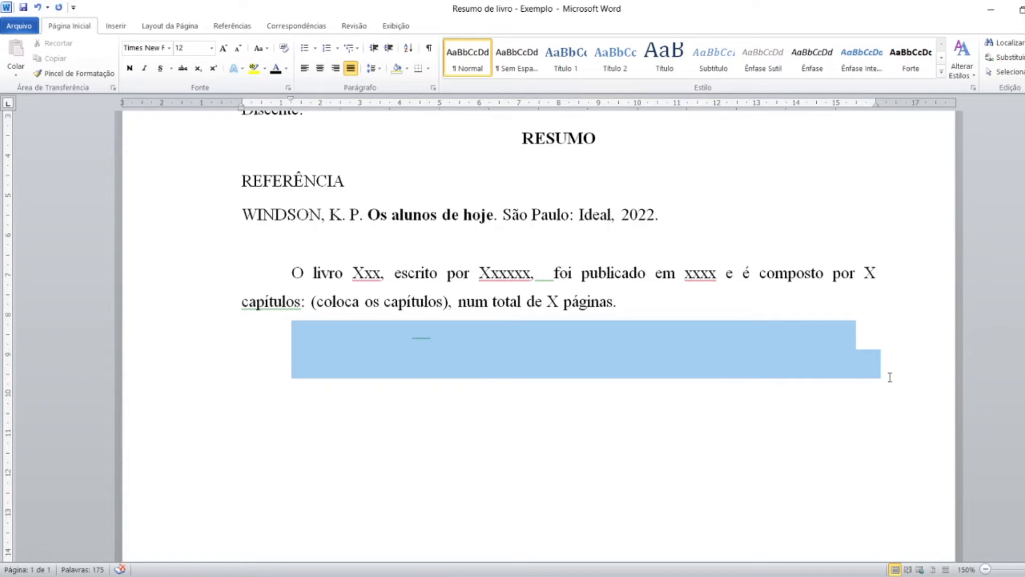
left_click(275, 74)
left_click(362, 358)
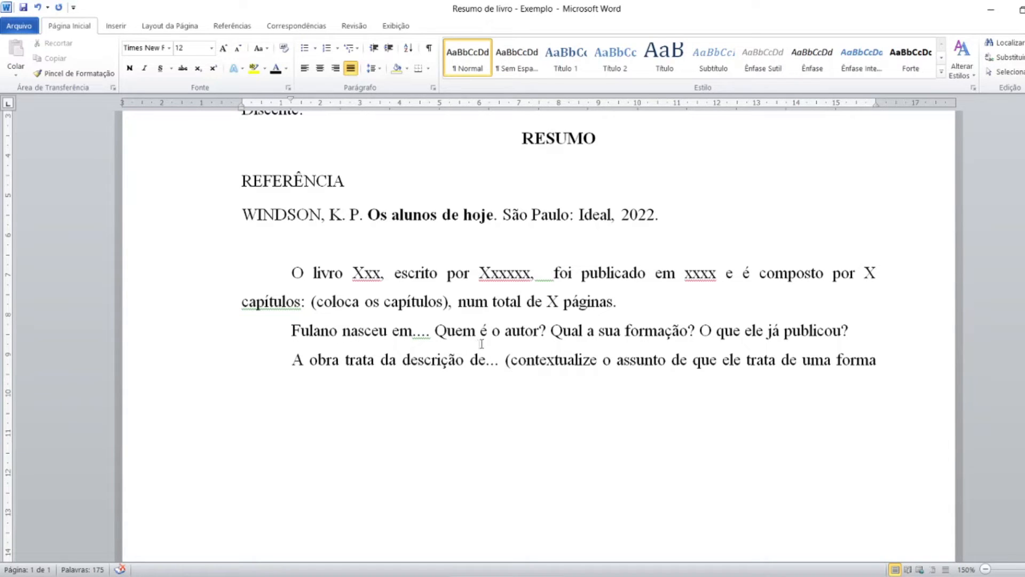
- Examine the author biography line's prompts on who the author is, their education and their publications
left_click(646, 331)
left_click(645, 331)
left_click(832, 332)
left_click(403, 214)
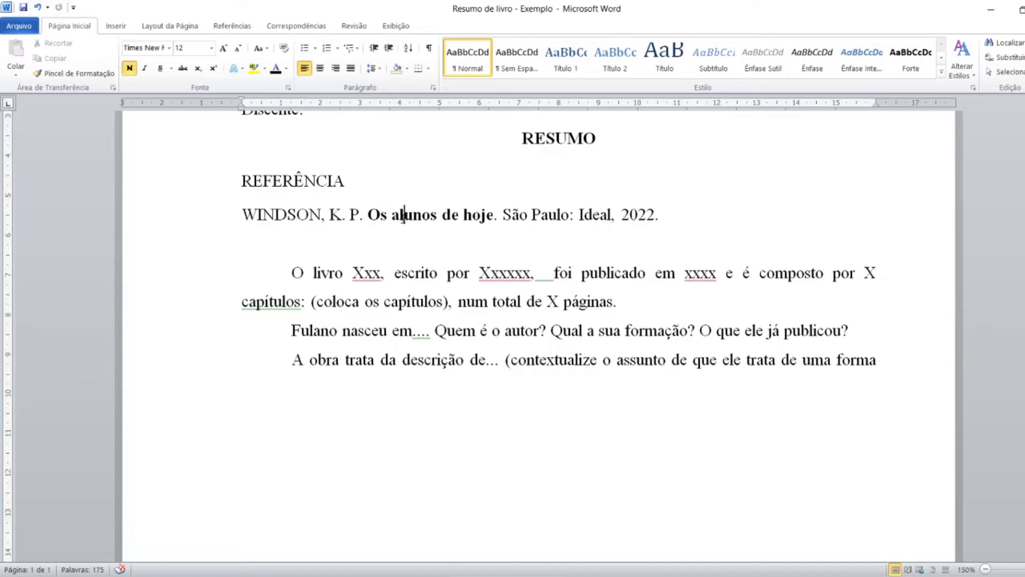
left_click(742, 340)
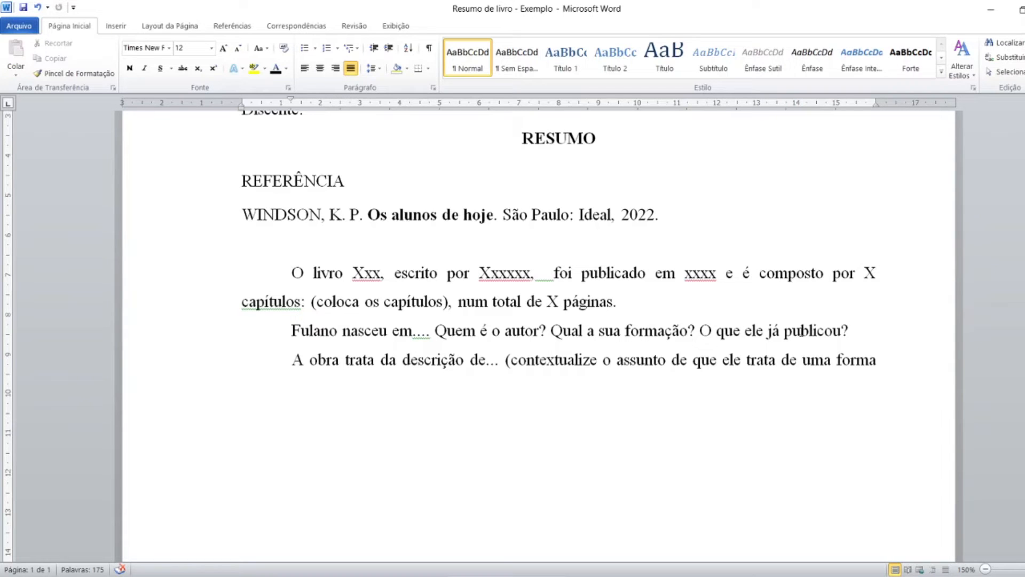
key("ctrl")
key("ctrl")
key("ctrl")
key("ctrl")
key("ctrl")
key("ctrl")
key("ctrl")
key("ctrl")
key("ctrl")
left_click(447, 342)
left_click(446, 341)
left_click(449, 334)
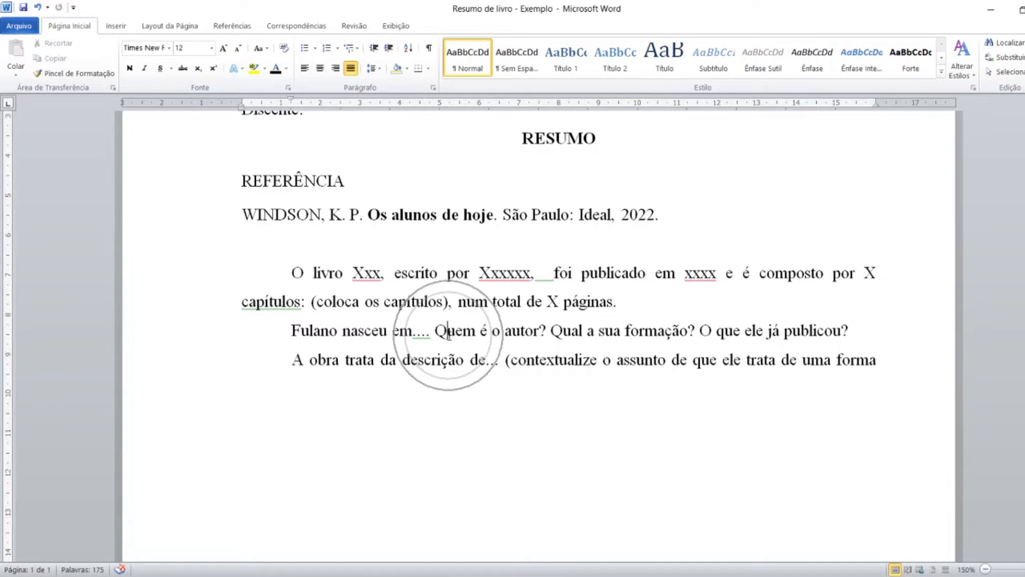
left_click(579, 329)
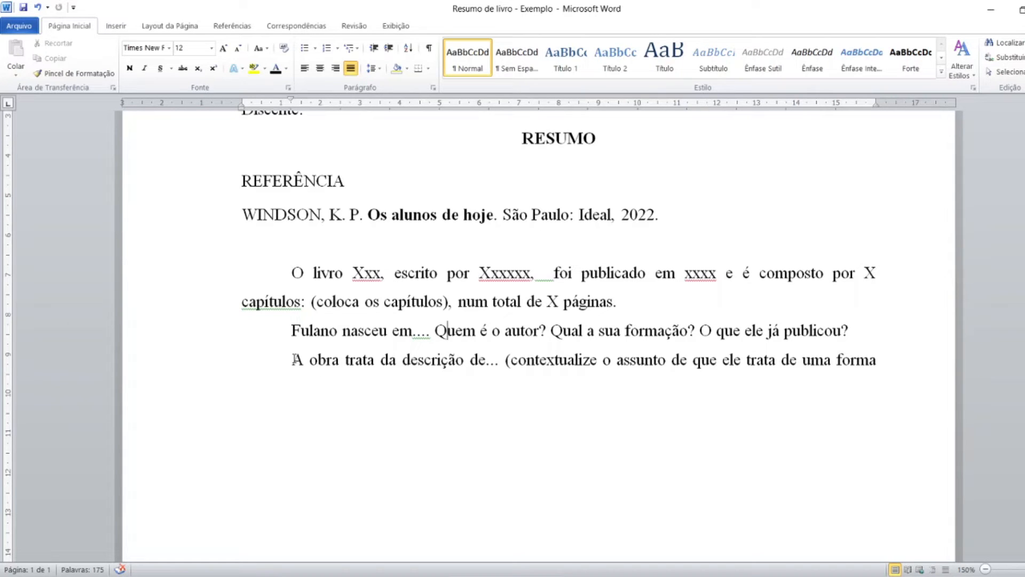
- Set the rest of the "A obra trata da descrição de..." paragraph and the hidden main-ideas and first-chapter lines below it to the Automatic font colour
left_click_drag(293, 358, 310, 376)
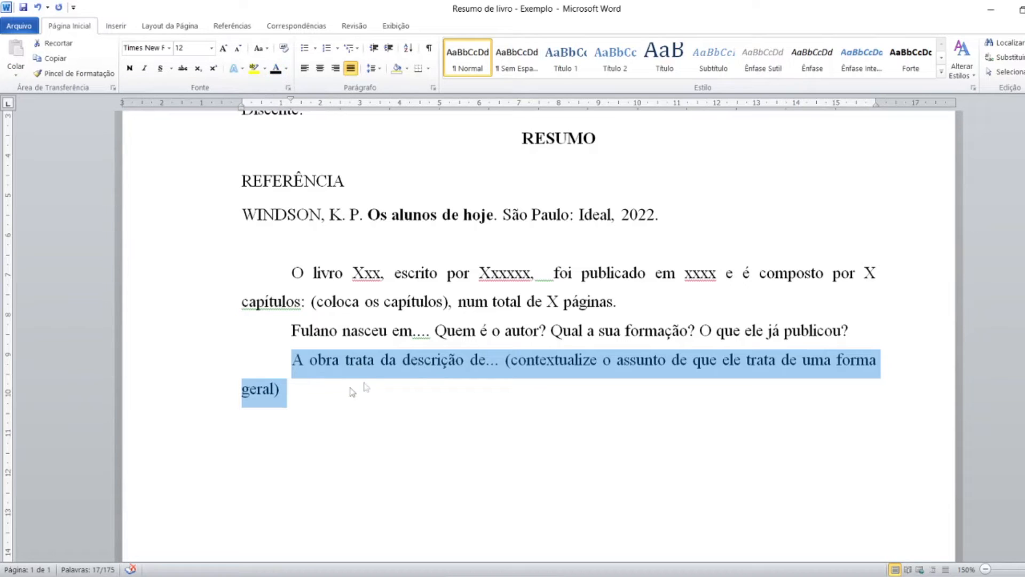
left_click(329, 368)
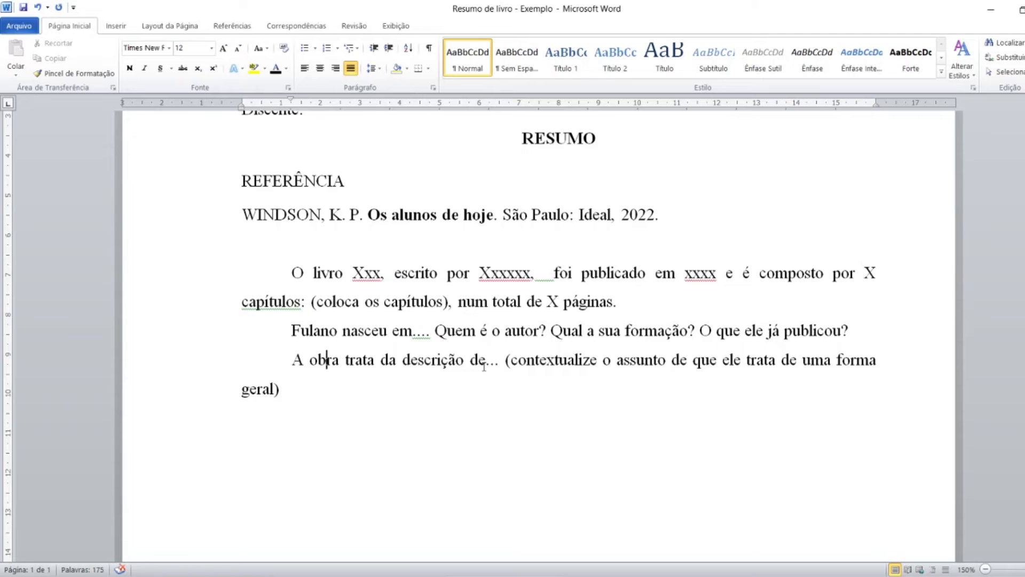
scroll(484, 367, "down", 1)
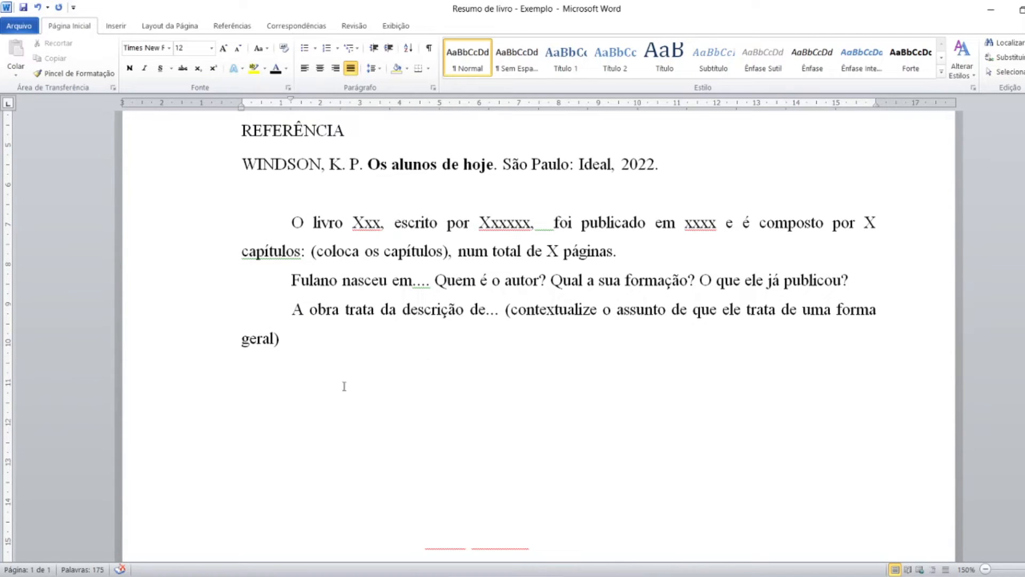
left_click_drag(292, 361, 790, 405)
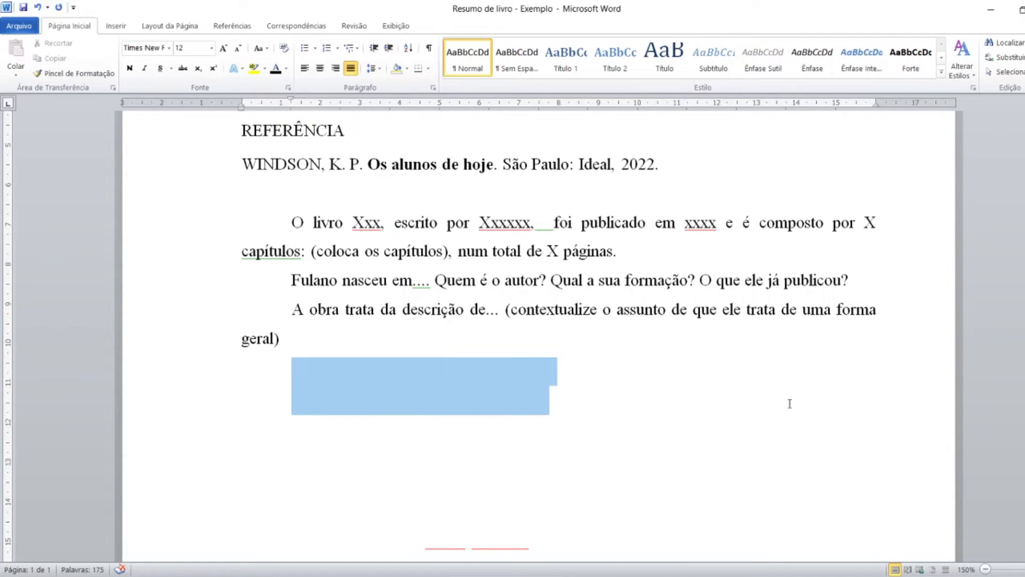
left_click(276, 68)
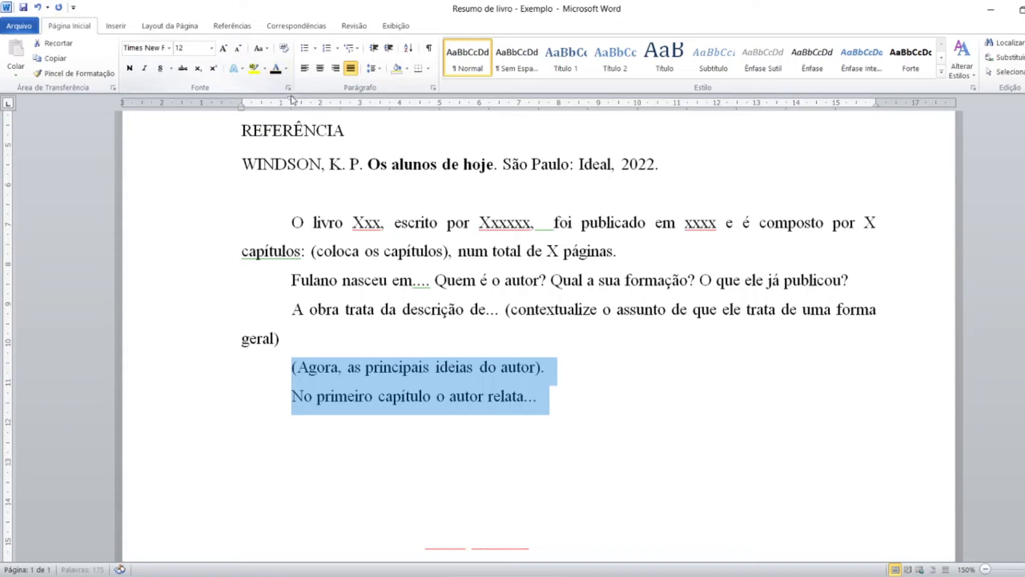
left_click(325, 351)
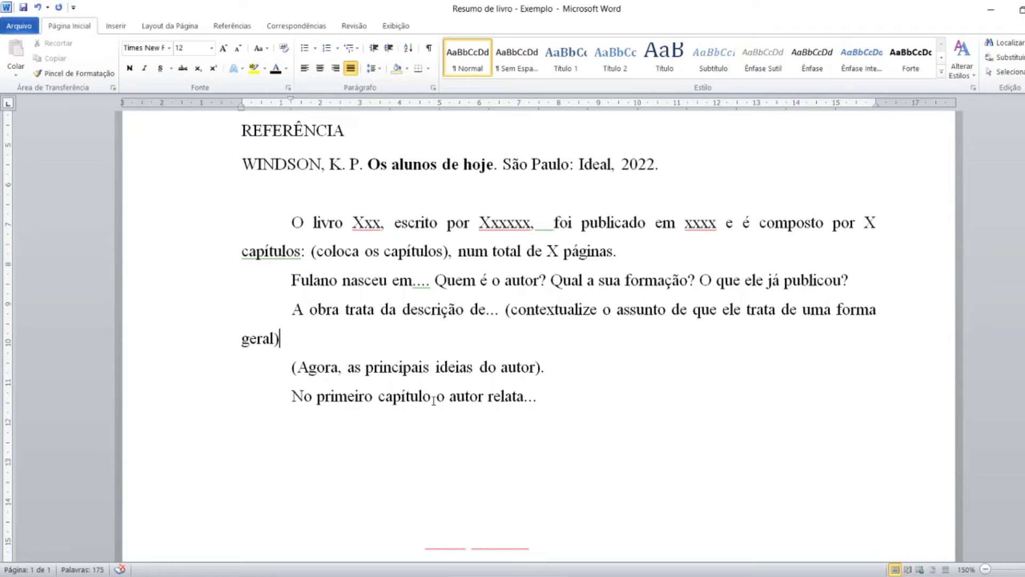
- Set the hidden lines "O autor observa que..." and "Fulano argumenta também que..." below the first-chapter line to the Automatic font colour
scroll(433, 398, "down", 2)
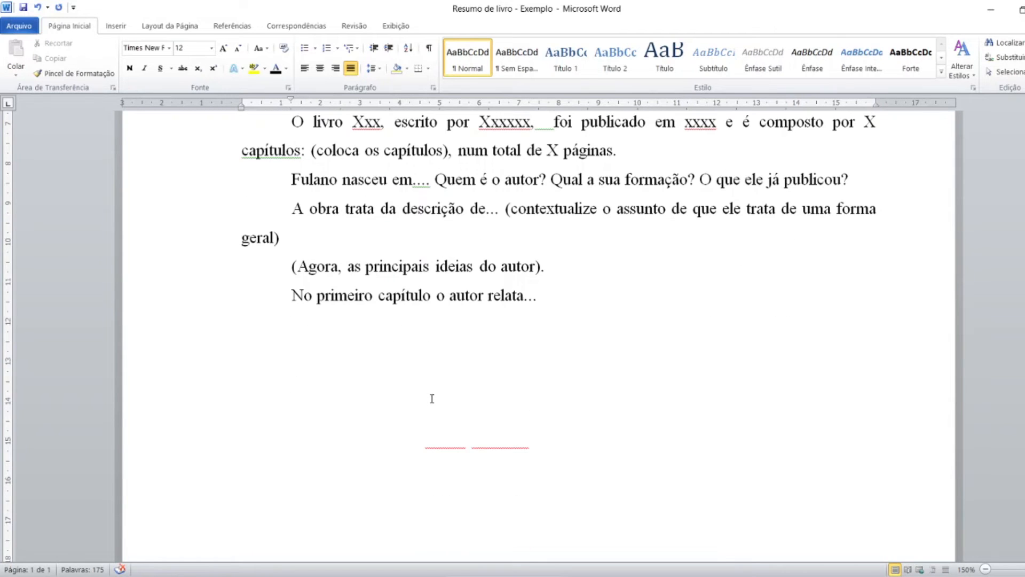
left_click(337, 300)
key("ctrl")
left_click(356, 297)
left_click_drag(290, 297, 540, 362)
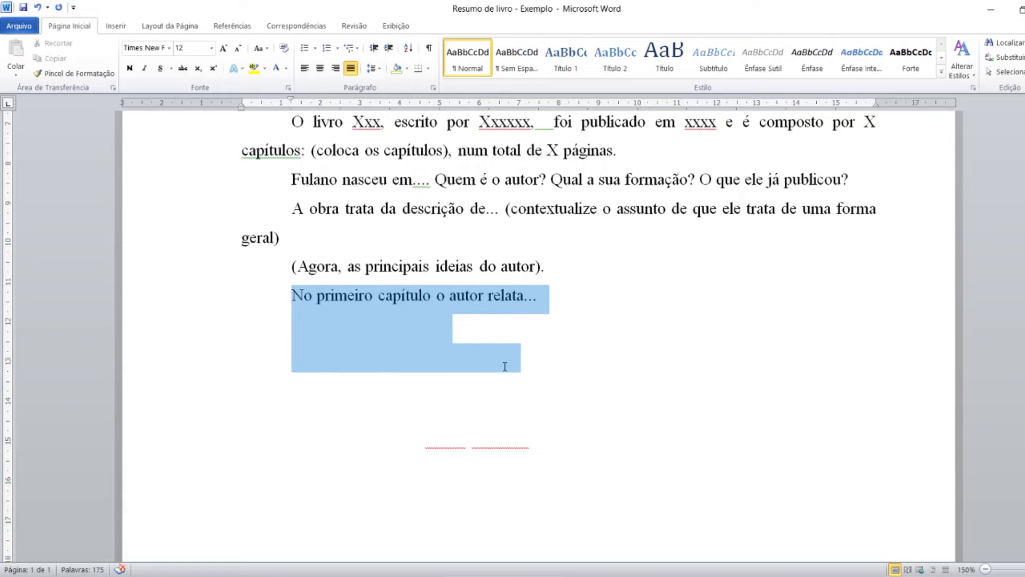
left_click(286, 68)
left_click(277, 84)
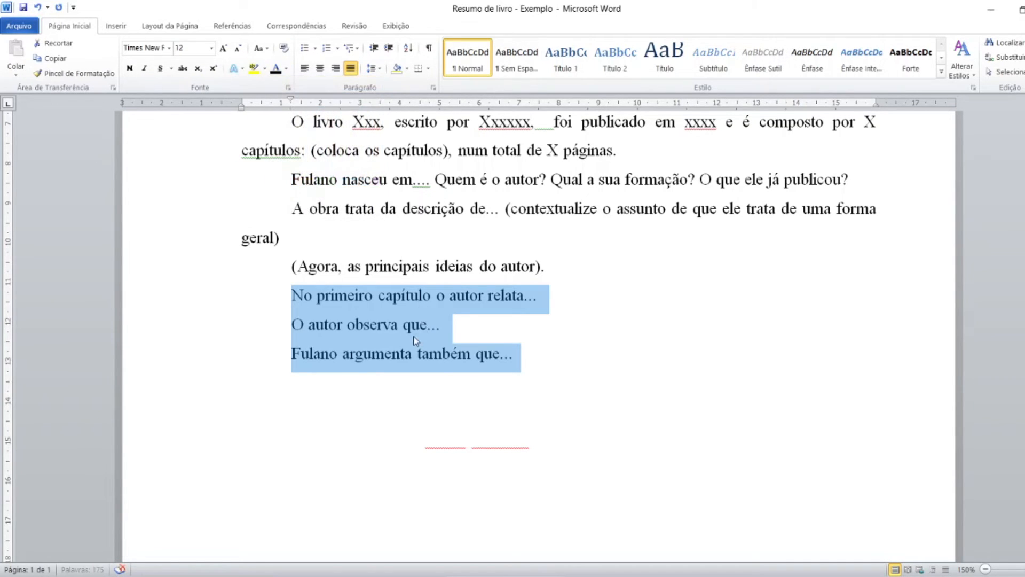
left_click(411, 326)
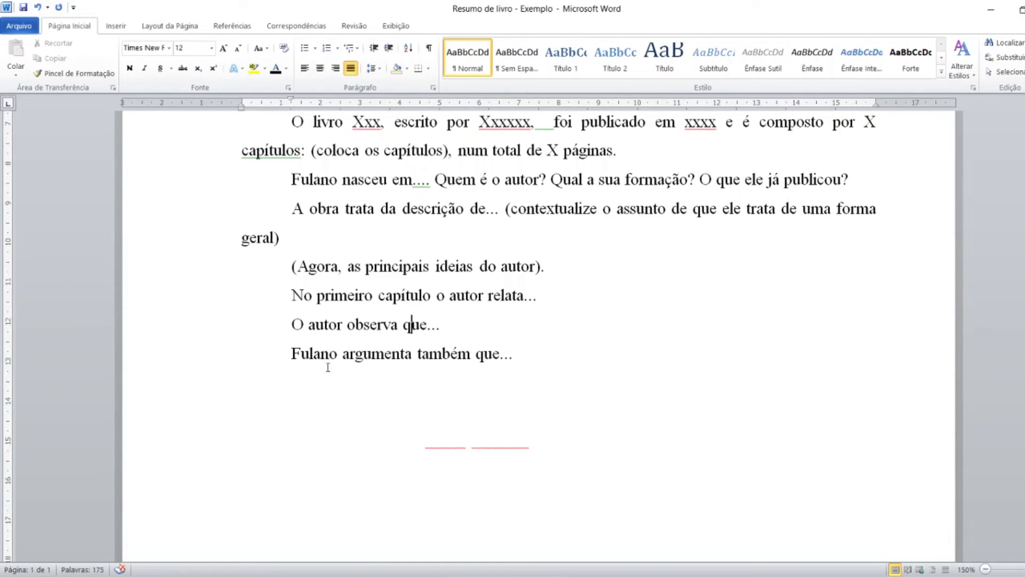
left_click(489, 363)
- Set the hidden lines "Já no capítulo dois, o autor mostra..." and "Além disso..." to the Automatic font colour
scroll(483, 357, "down", 2)
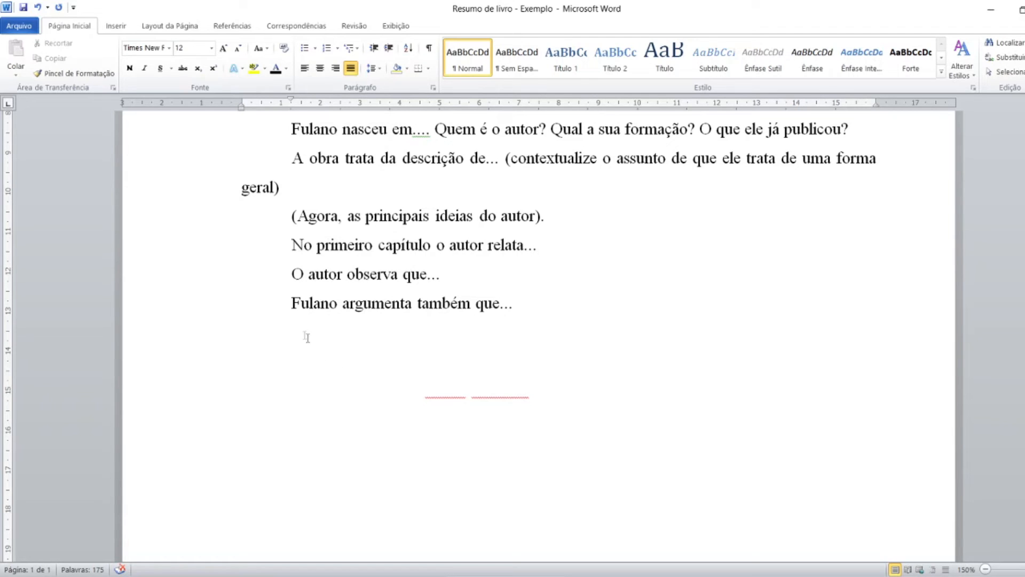
left_click_drag(293, 325, 512, 368)
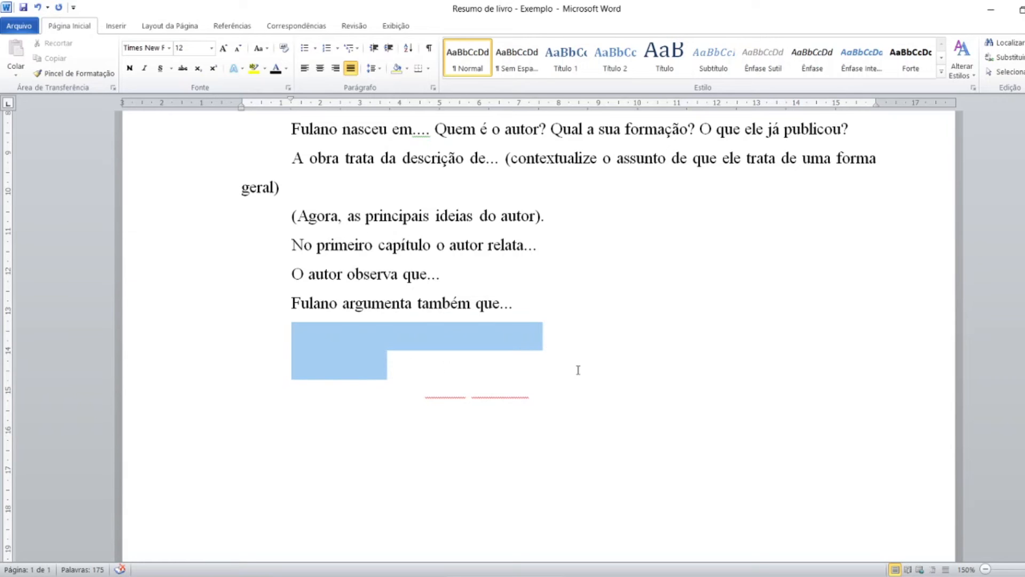
left_click(276, 71)
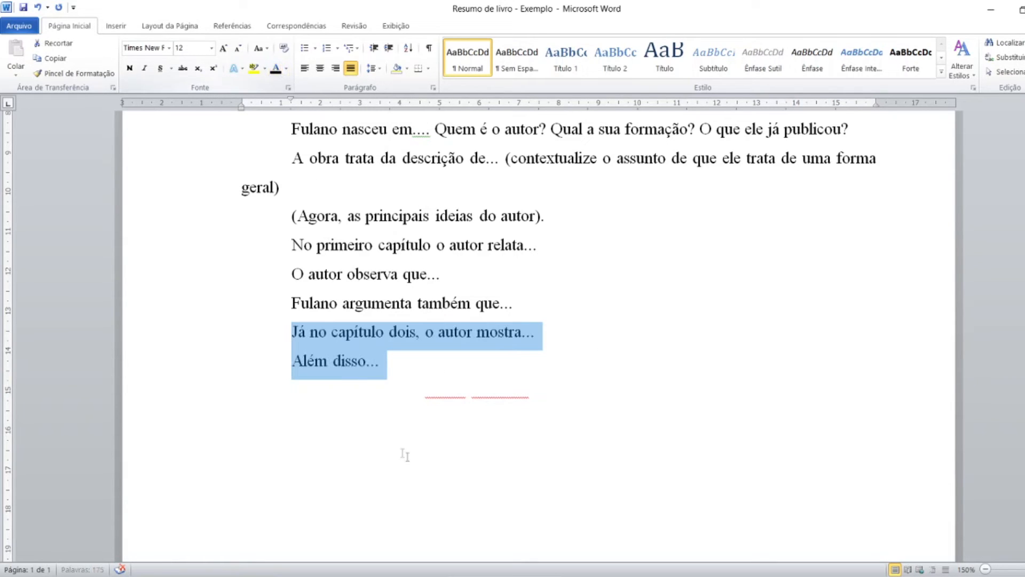
left_click(403, 398)
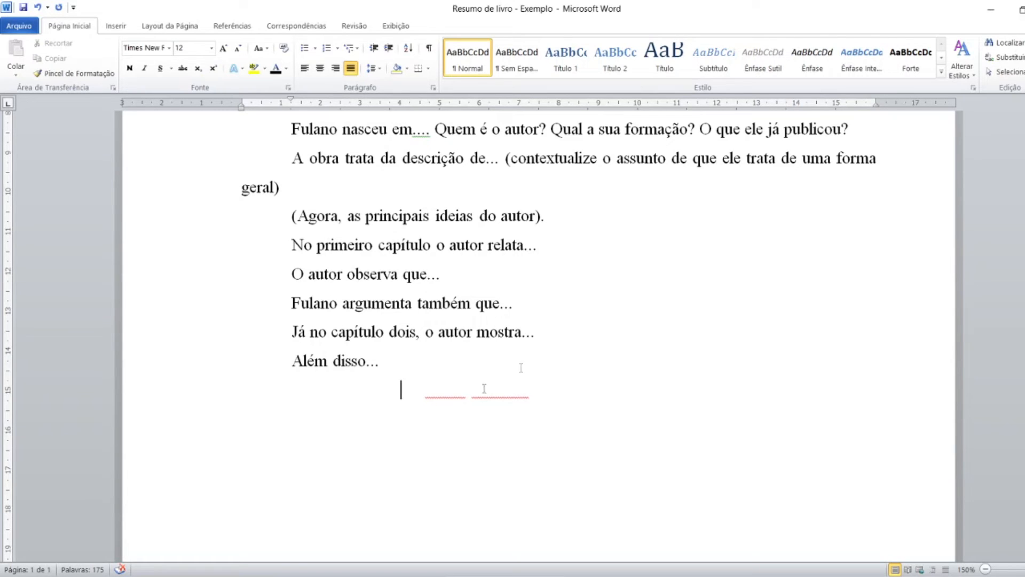
- Set the hidden "O autor constata..." line to the Automatic font colour and review its quotation and page citation
left_click_drag(291, 365, 688, 398)
left_click(276, 68)
left_click(383, 365)
left_click(383, 365)
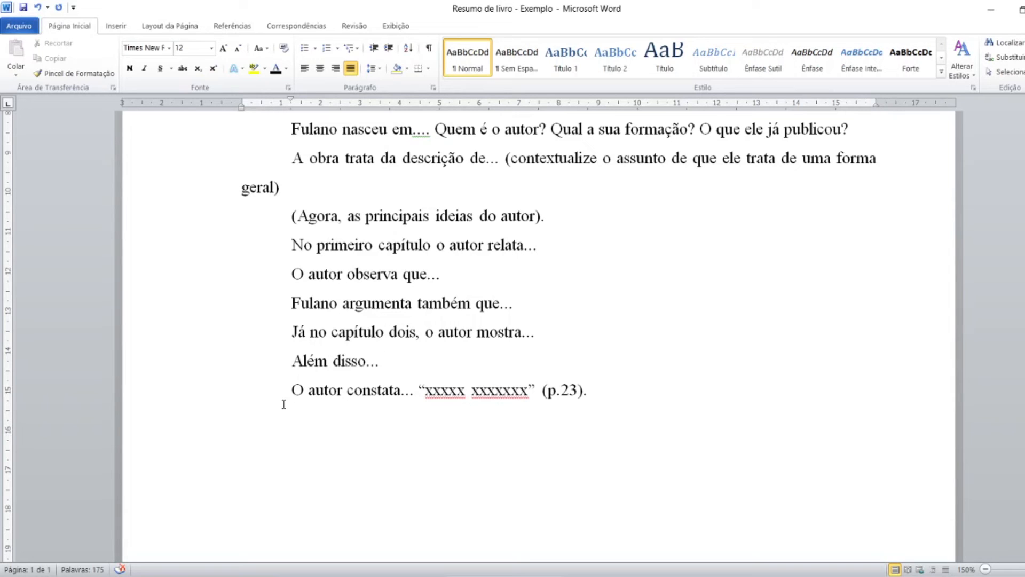
left_click(459, 394)
left_click(426, 390)
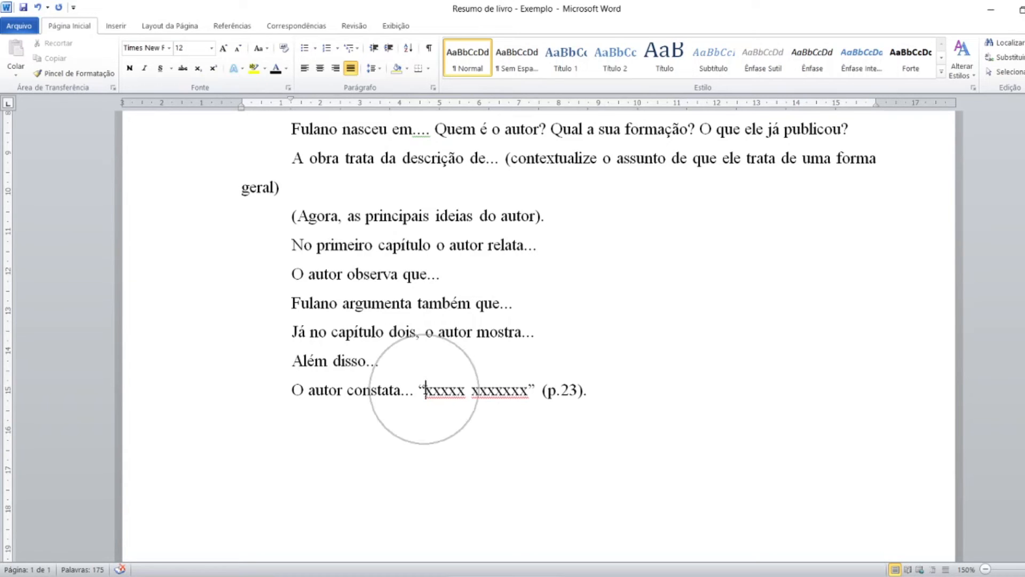
left_click(521, 390)
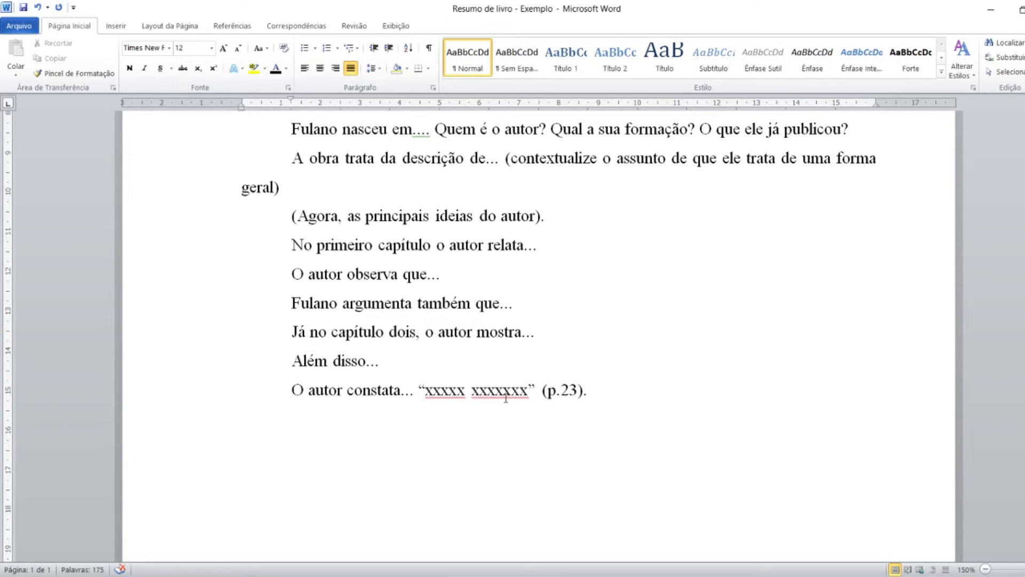
key("ctrl")
- Set the four hidden lines from "O capítulo três apresenta..." through "Fica claro que..." to the Automatic font colour
scroll(153, 475, "down", 2)
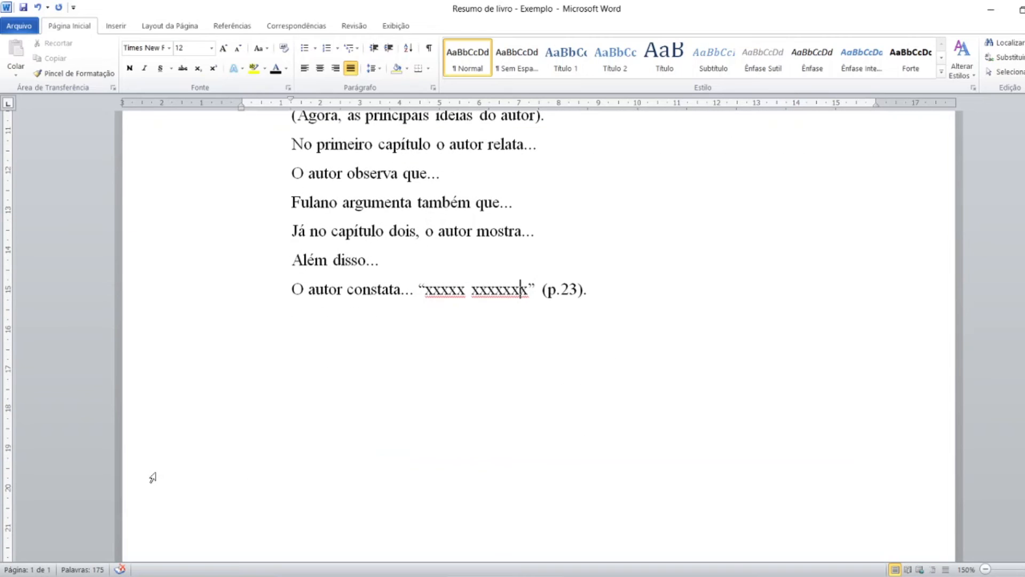
left_click_drag(291, 311, 495, 400)
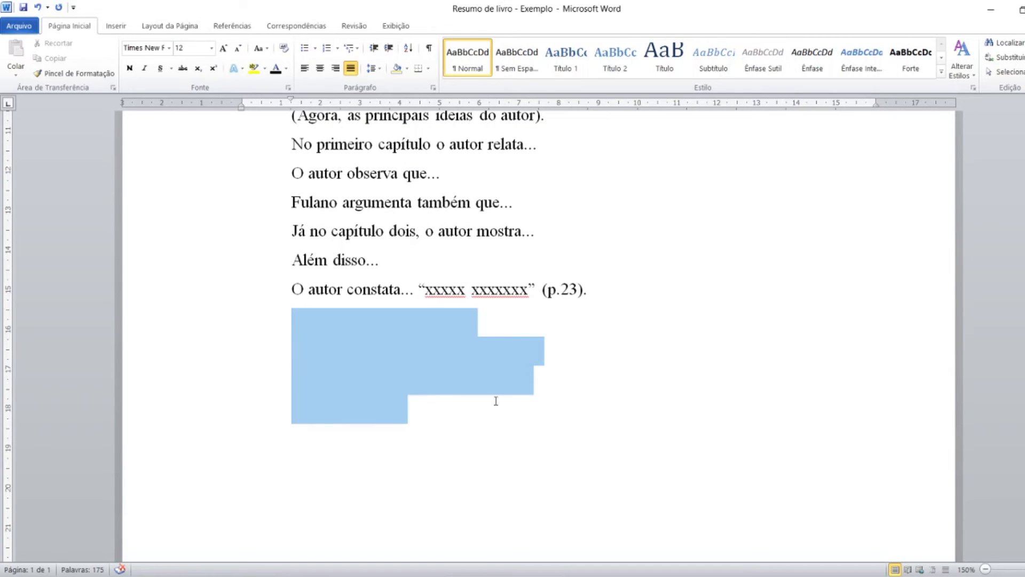
left_click(273, 72)
left_click(494, 319)
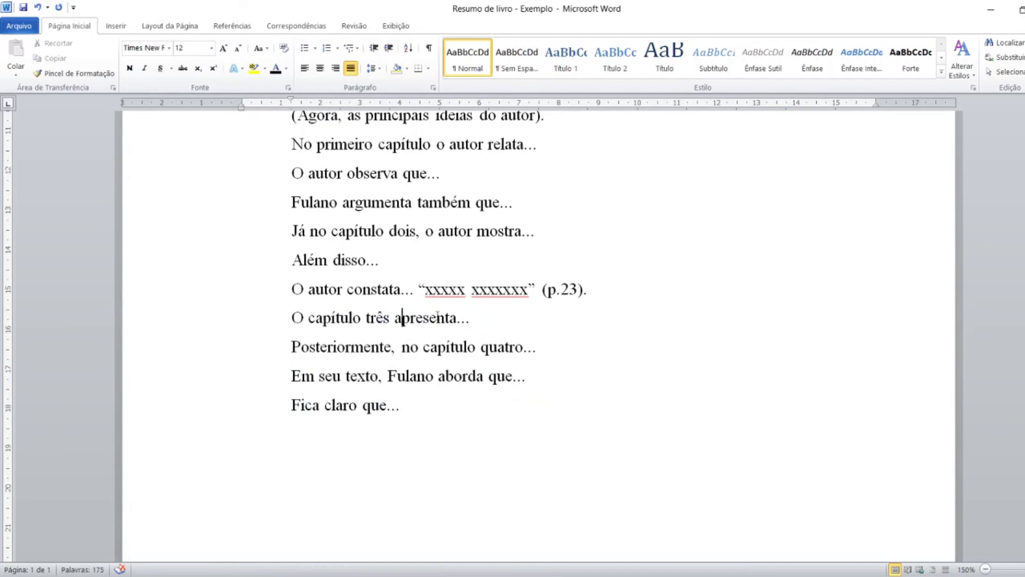
left_click(500, 320)
left_click(534, 347)
left_click(408, 378)
key("ctrl")
key("ctrl")
left_click(507, 380)
- Set the four hidden lines from "Assim, percebe-se que..." through "Também informa sobre..." to the Automatic font colour
scroll(269, 407, "down", 2)
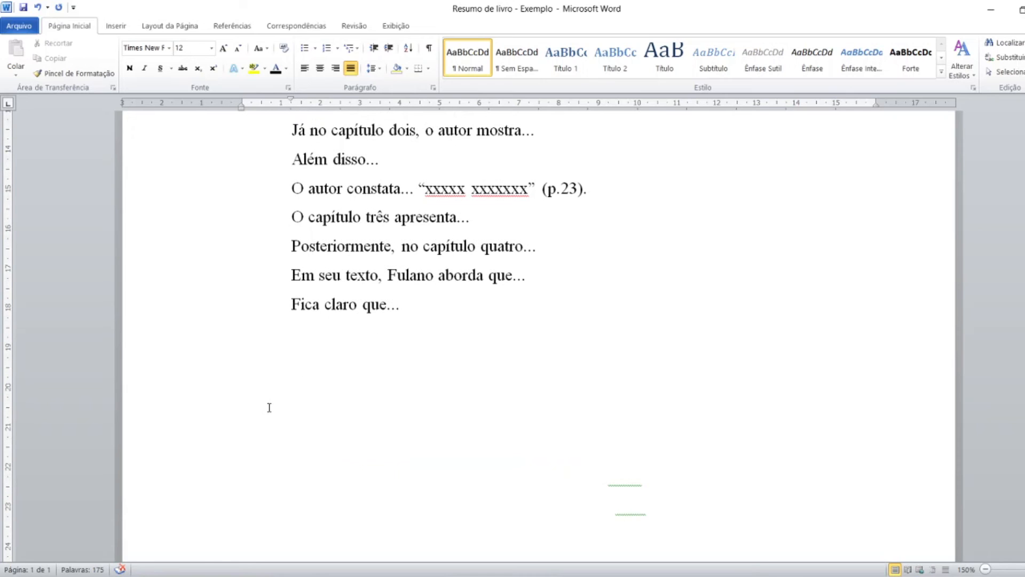
left_click_drag(290, 309, 509, 405)
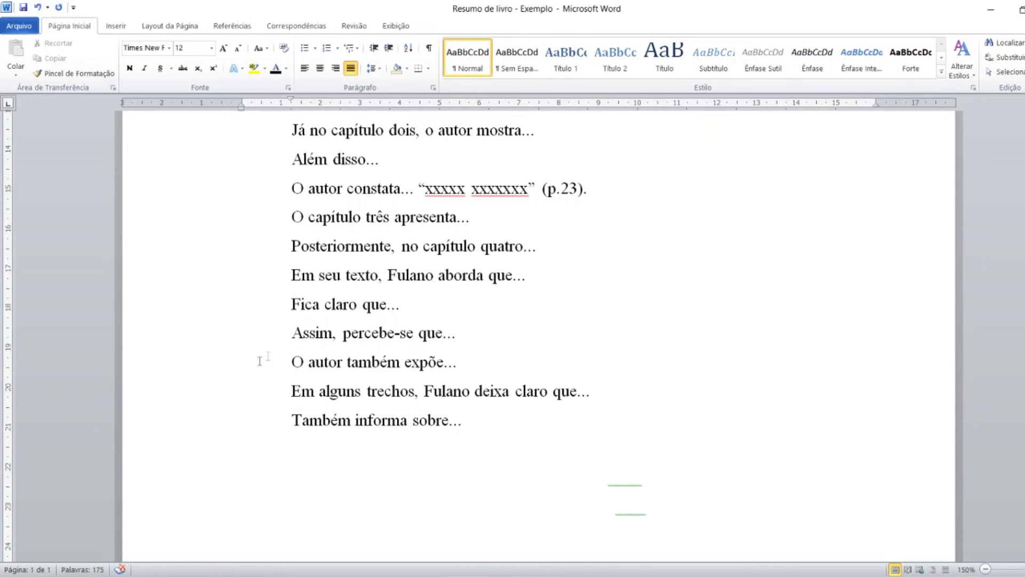
key("ctrl")
key("ctrl")
key("ctrl")
- Set the three hidden closing lines, from "Neste ponto, o autor declara que..." to the final line about the book's discussions, to the Automatic font colour
scroll(269, 426, "down", 2)
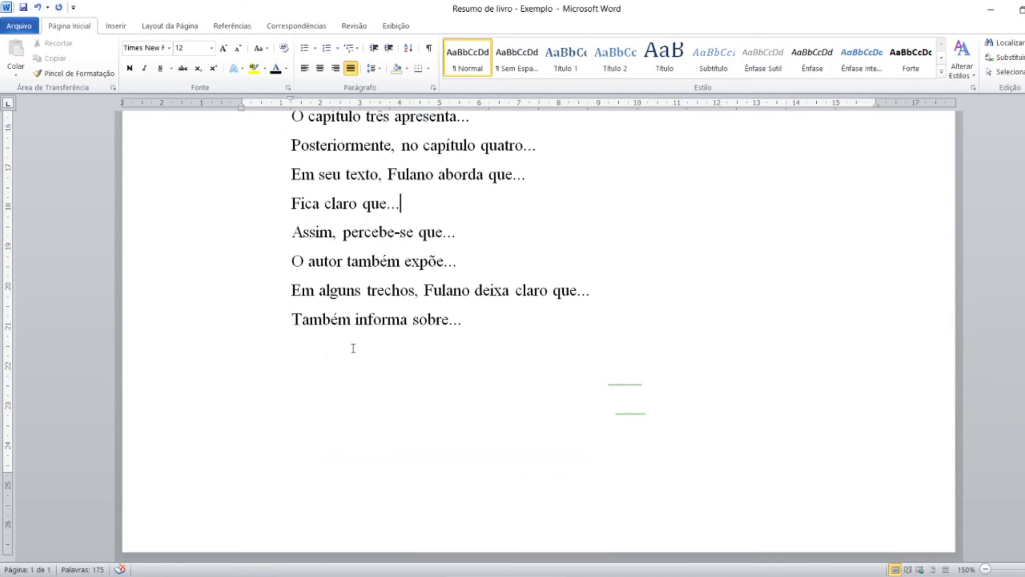
left_click_drag(292, 320, 887, 420)
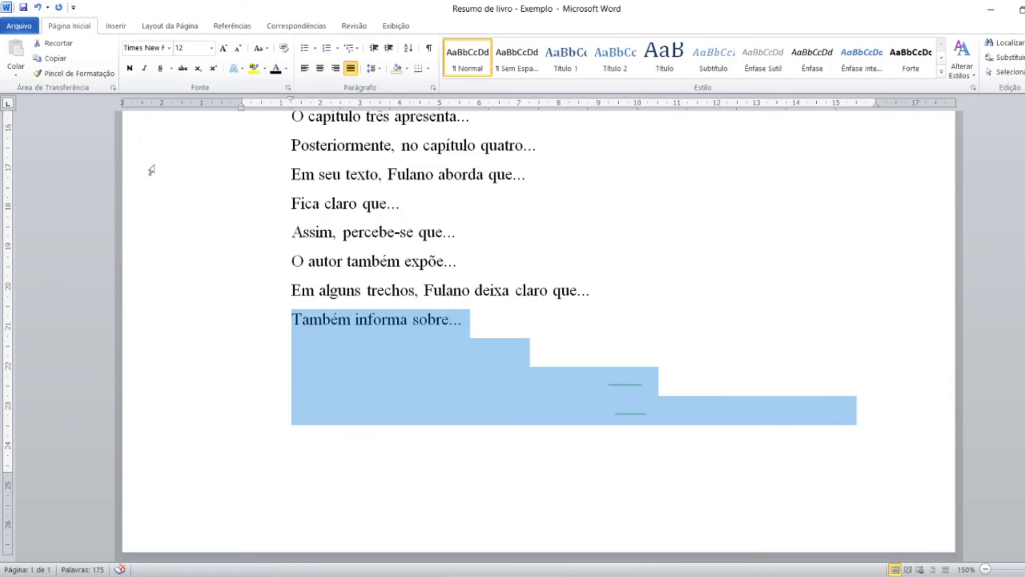
left_click(276, 69)
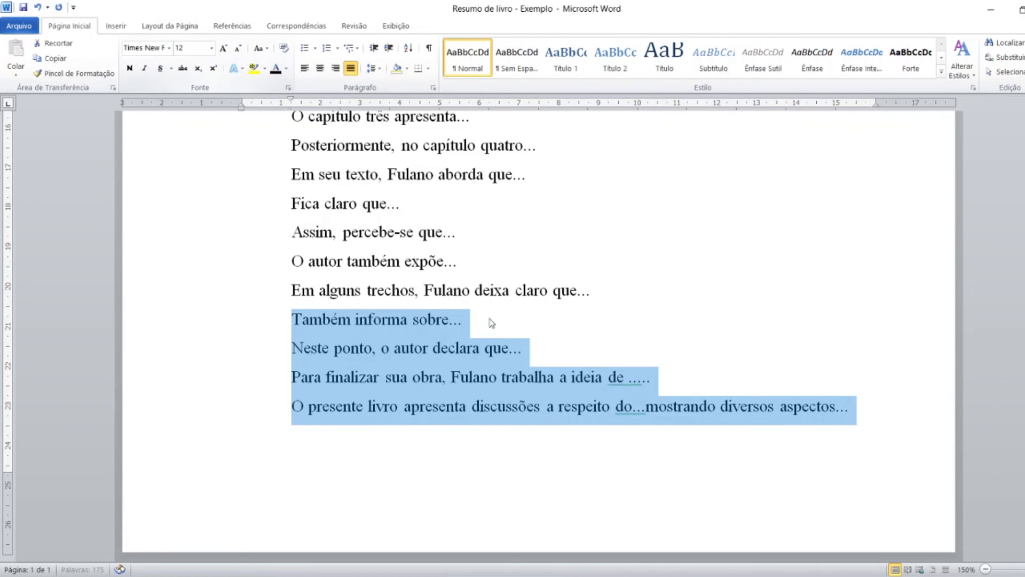
- Review the wording of the two closing lines, "Para finalizar sua obra..." and "O presente livro apresenta discussões..."
left_click(404, 408)
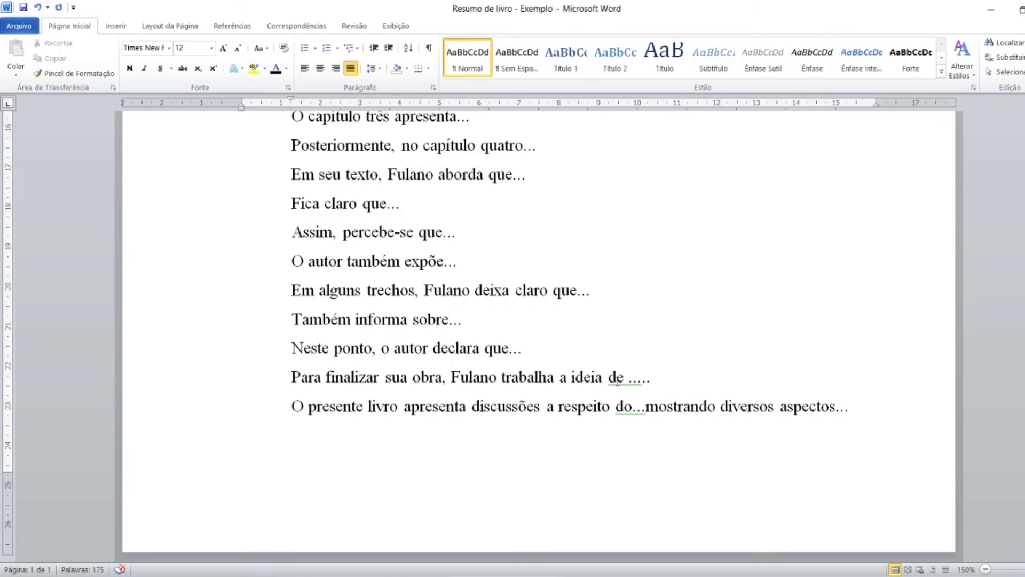
left_click(520, 376)
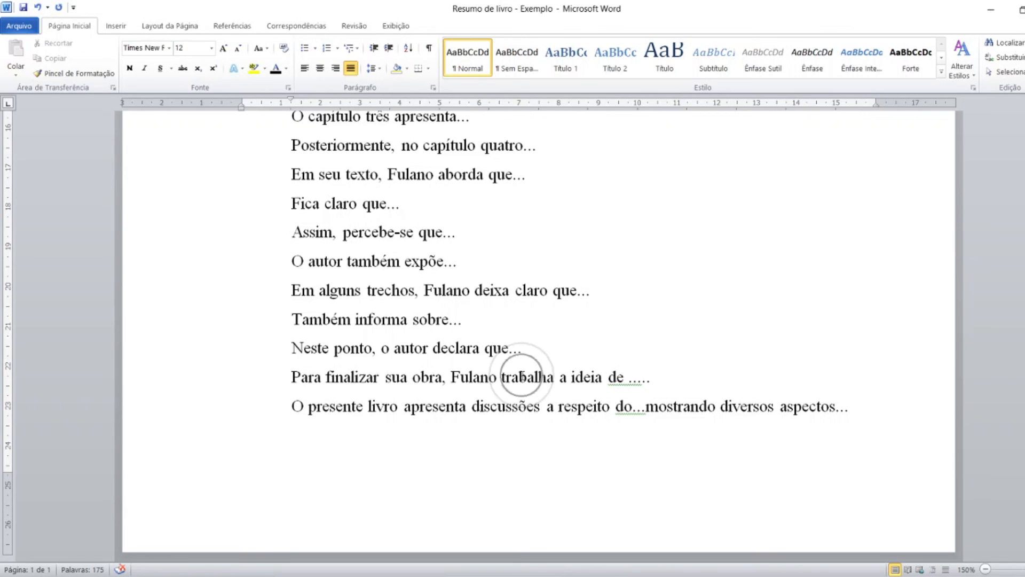
left_click(477, 418)
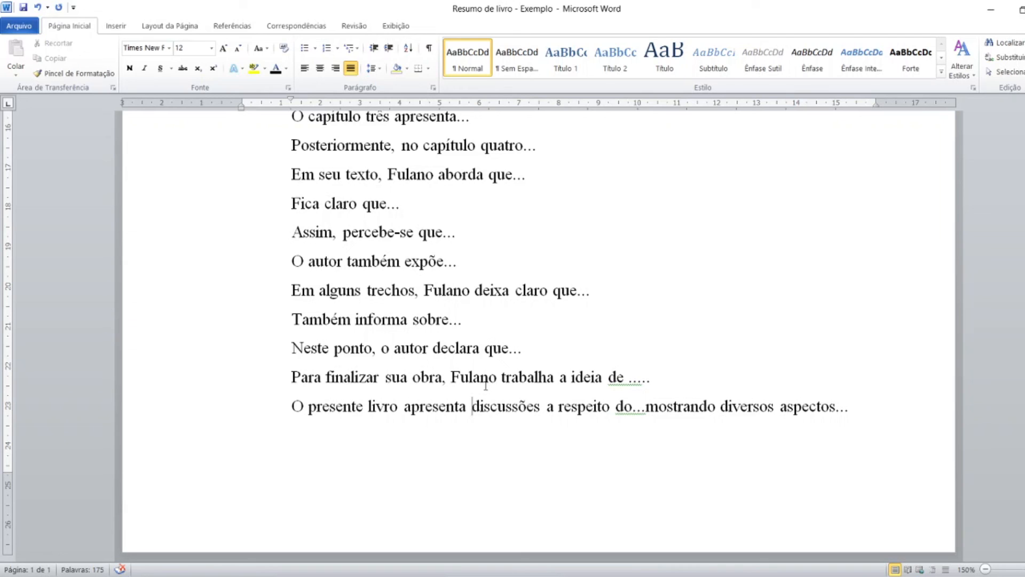
left_click(485, 408)
left_click(485, 408)
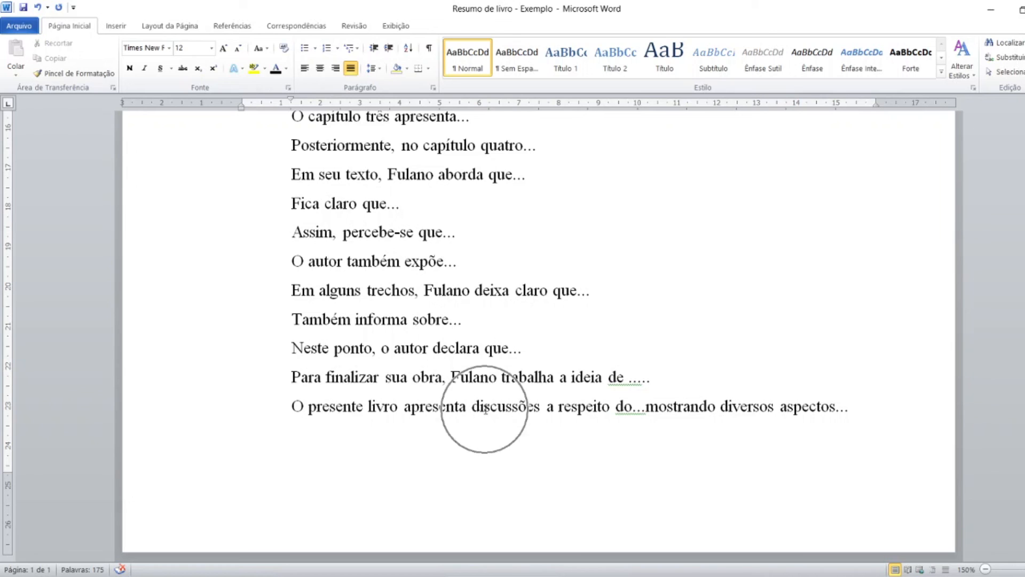
left_click(485, 409)
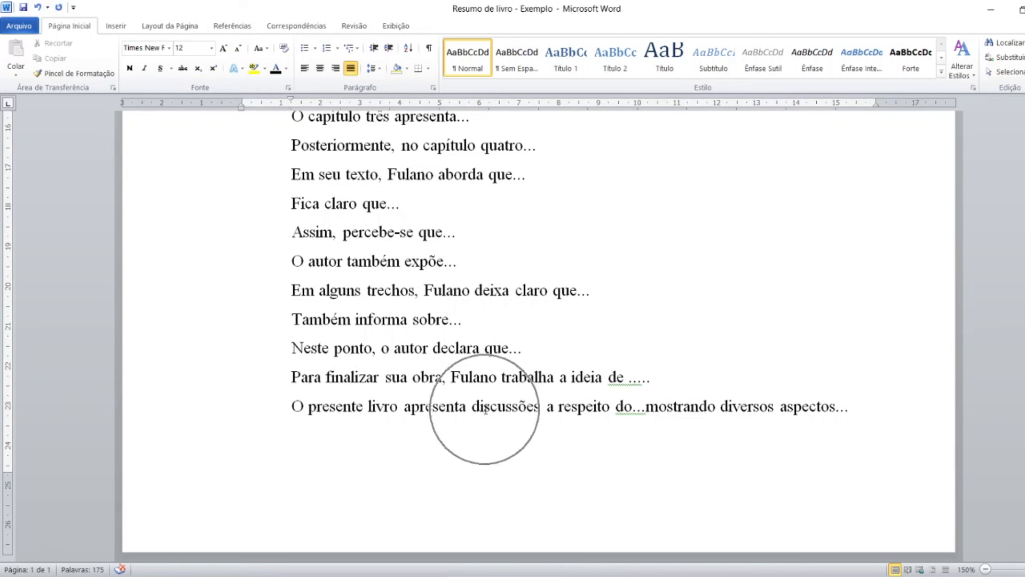
left_click(486, 409)
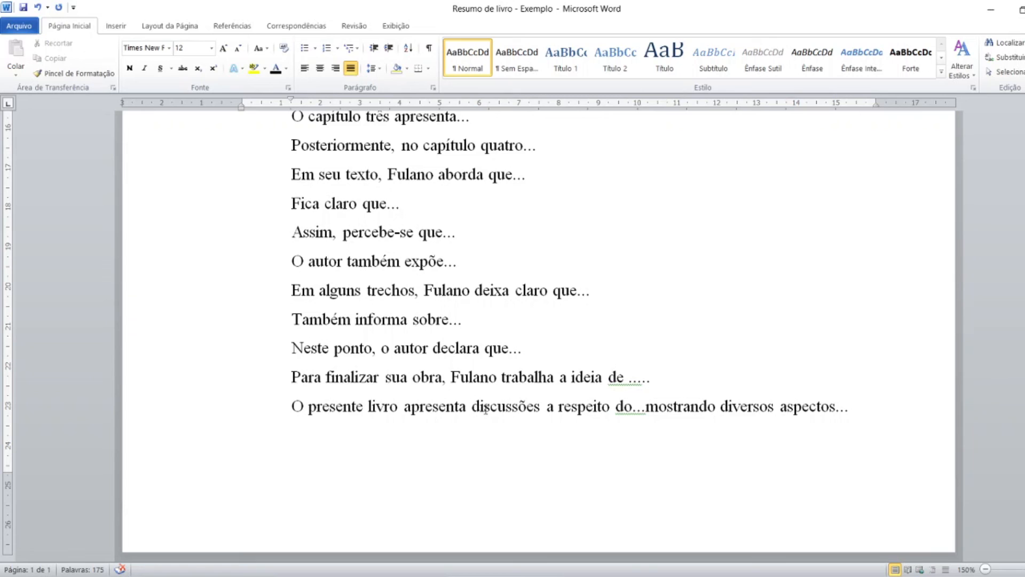
left_click(485, 408)
- Look over the complete summary, from the institution heading and REFERÊNCIA through the introduction and chapter paragraphs to the closing lines
scroll(431, 452, "up", 1)
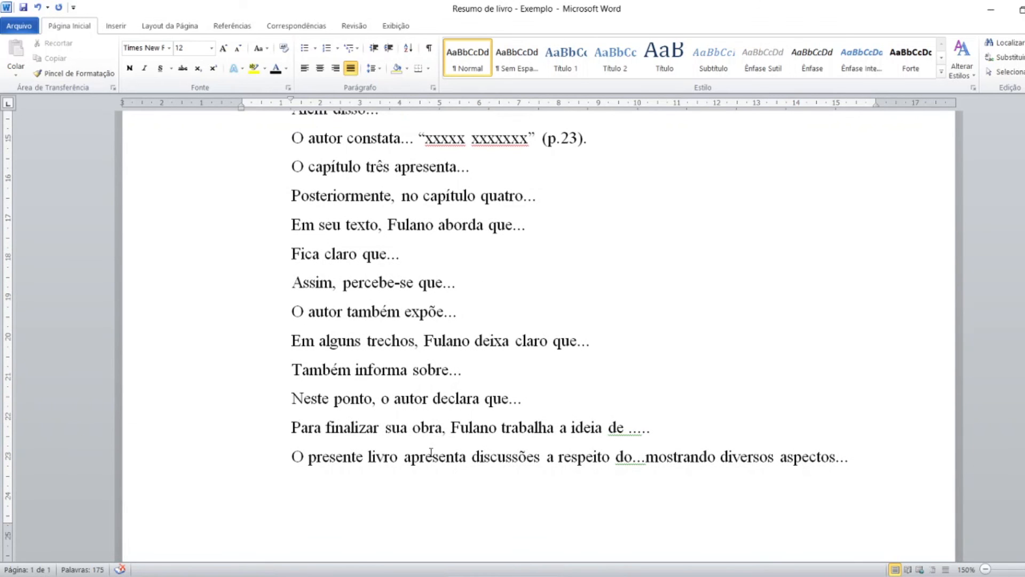
scroll(431, 452, "up", 3)
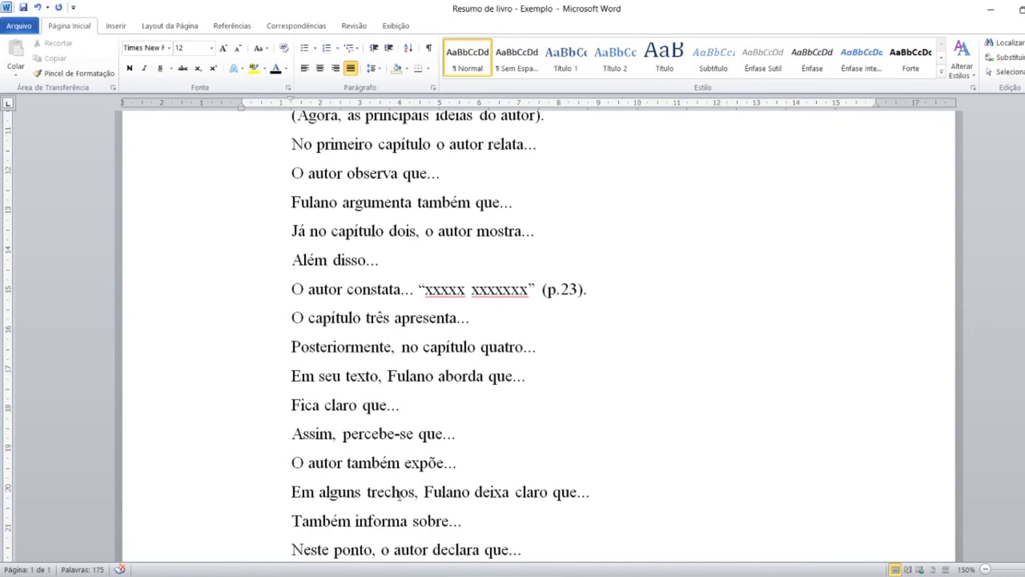
scroll(384, 337, "down", 4)
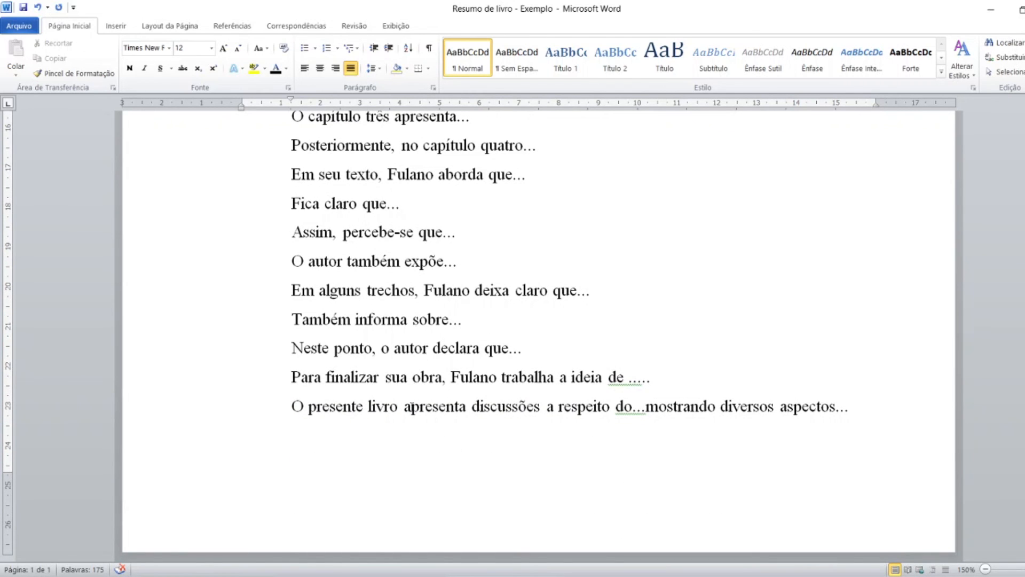
scroll(412, 407, "up", 7)
scroll(412, 407, "up", 6)
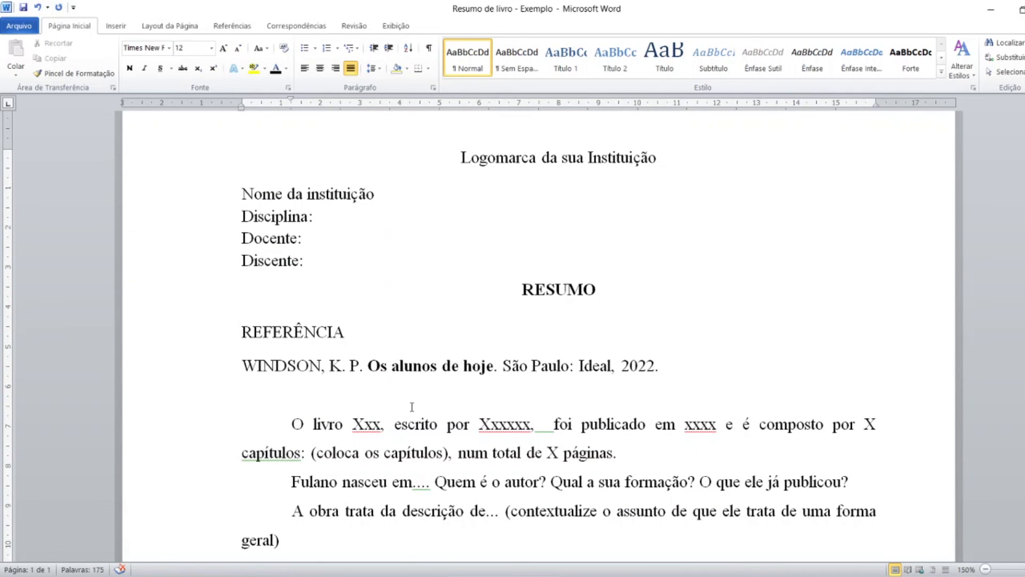
scroll(412, 407, "up", 2)
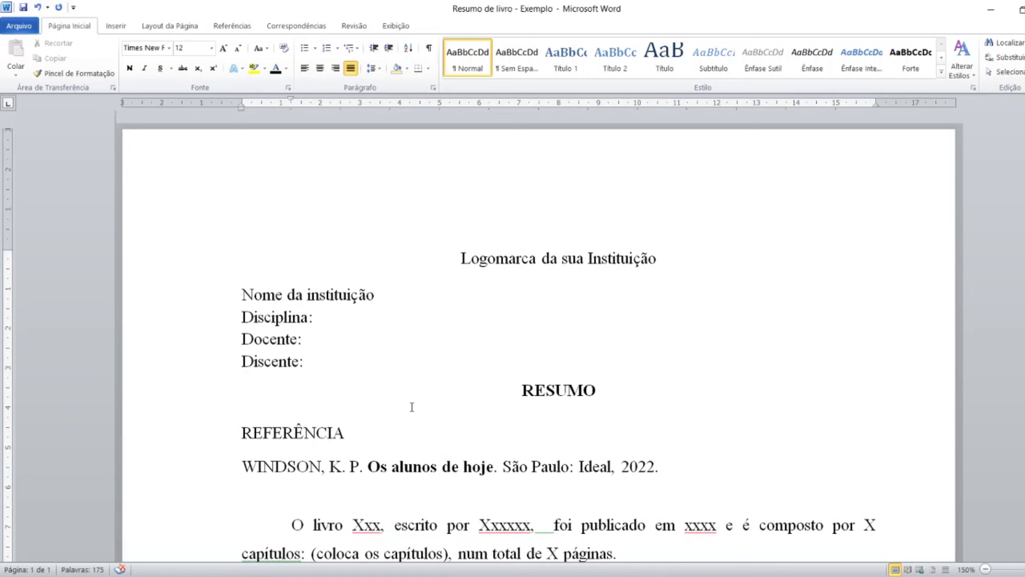
scroll(411, 407, "down", 2)
scroll(411, 407, "down", 2)
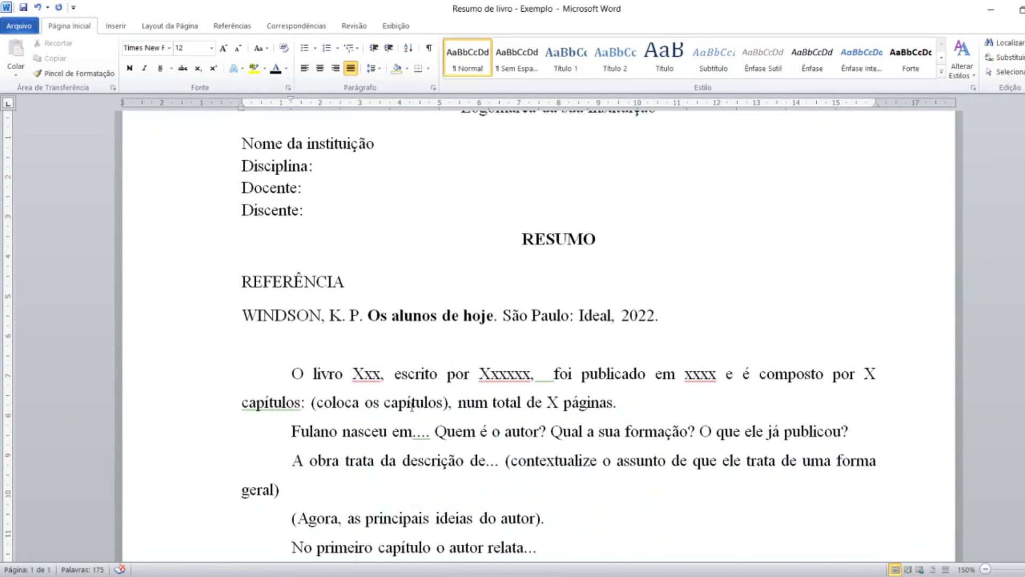
scroll(411, 407, "down", 3)
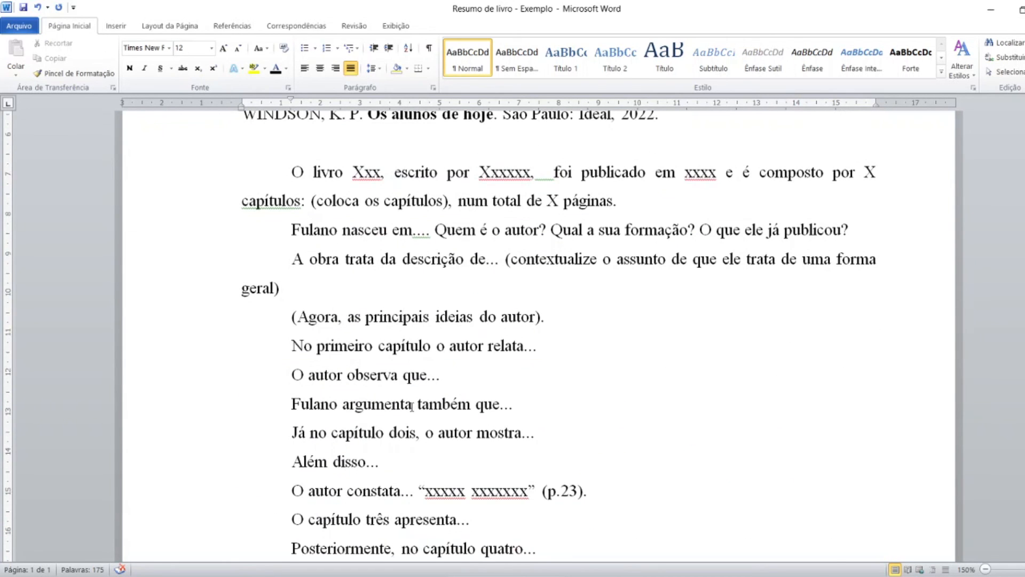
scroll(411, 405, "up", 7)
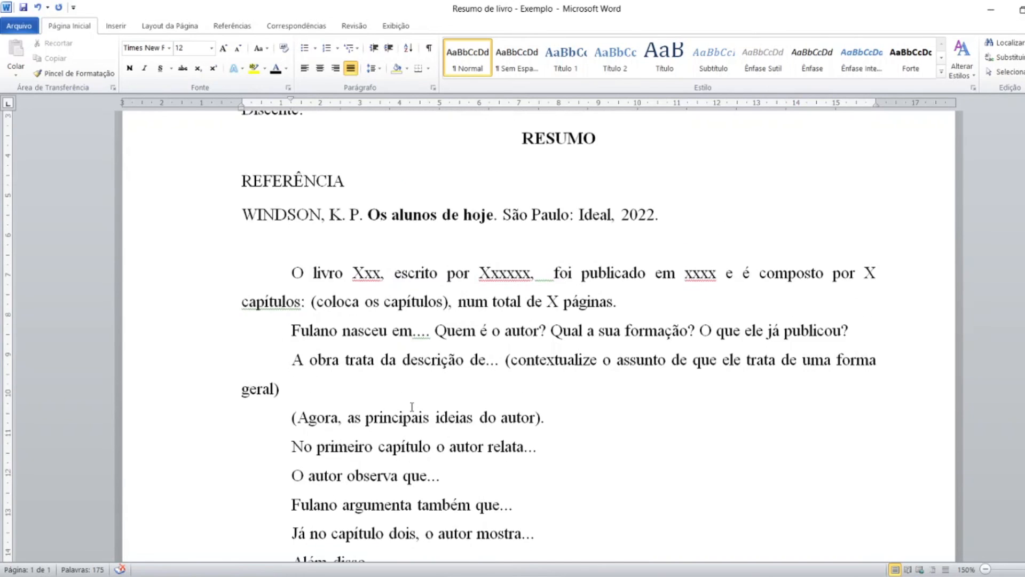